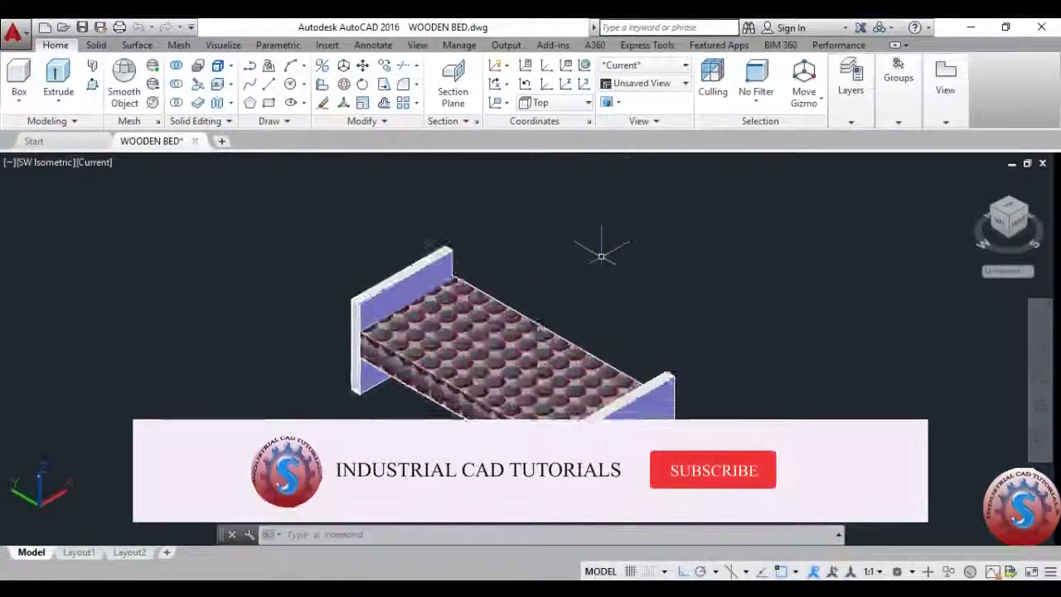
# Exit Pan mode and switch the ribbon to the Visualize tab.
pyautogui.scroll(-5, 497, 253)
pyautogui.scroll(4, 489, 249)
pyautogui.press('Escape')
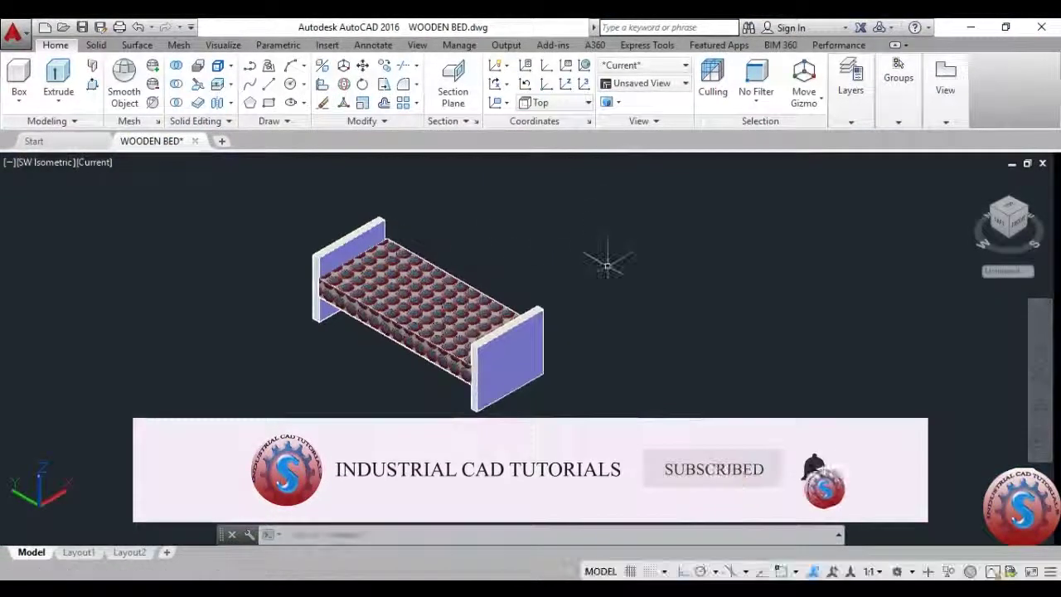
pyautogui.click(223, 45)
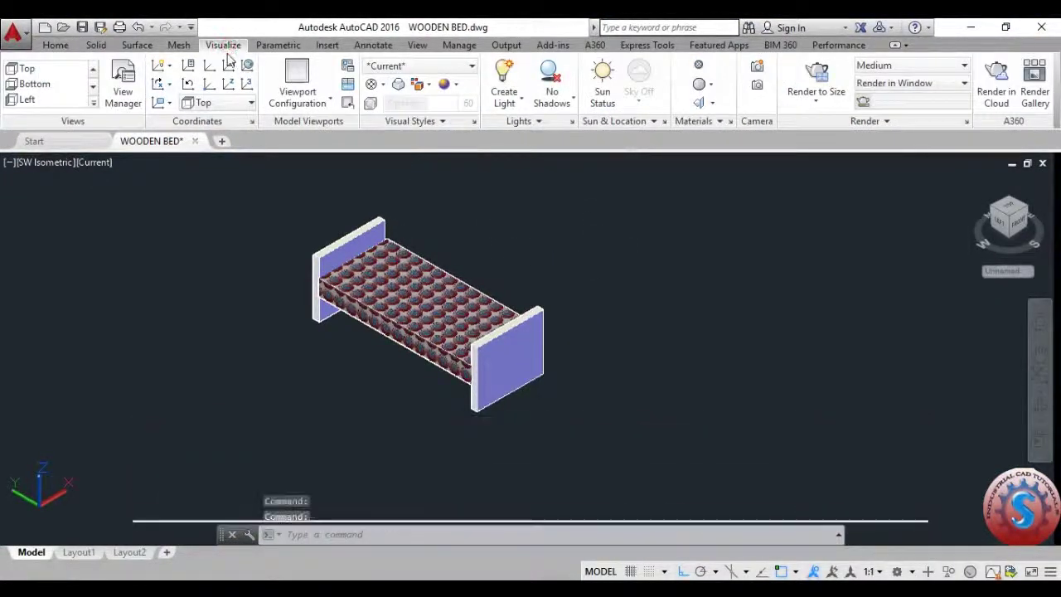
# Expand and close the Materials panel slide-out, then turn the drawing grid on.
pyautogui.click(722, 124)
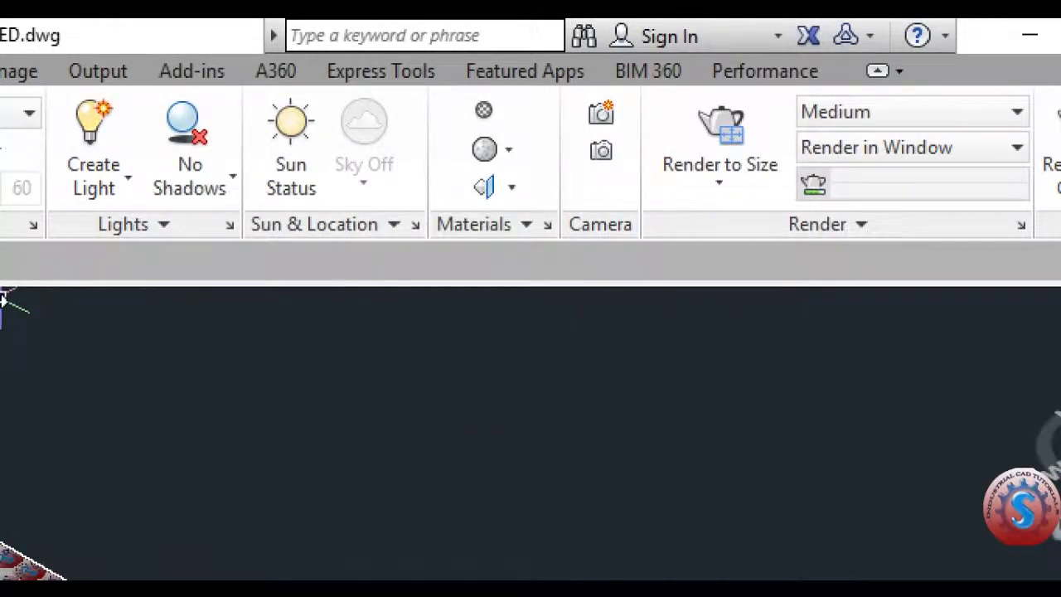
pyautogui.click(526, 226)
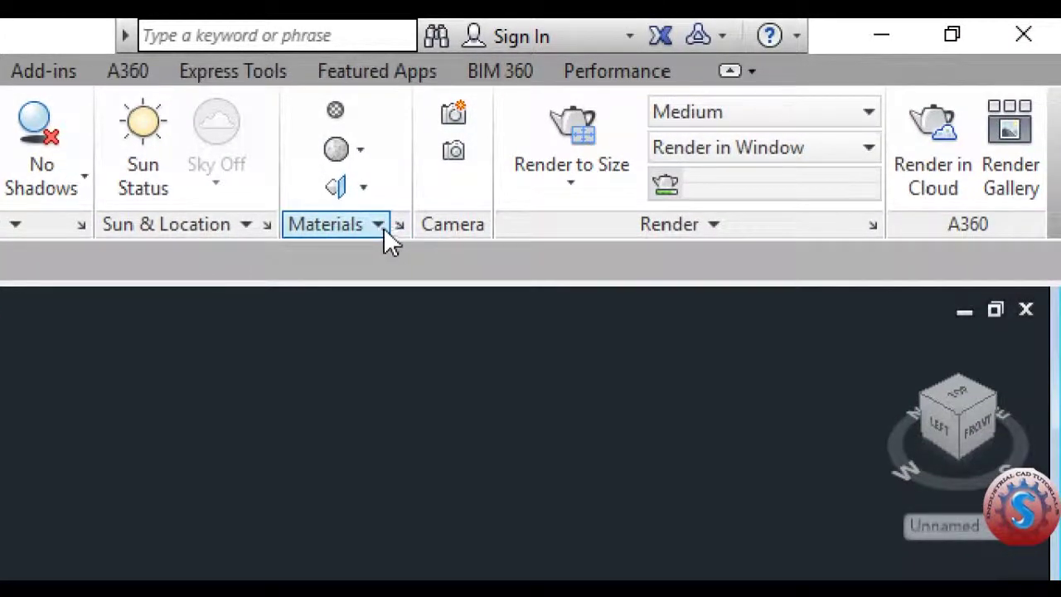
pyautogui.click(382, 230)
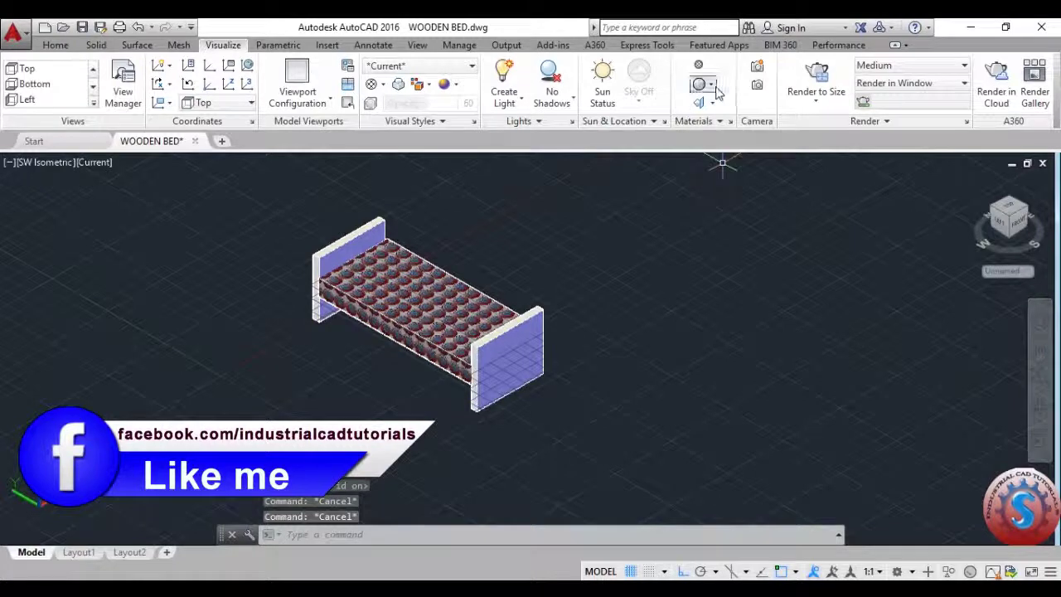
# Turn Materials/Textures On, apply Cardboard to the footboard and headboard, and close the browser.
pyautogui.click(712, 85)
pyautogui.click(721, 168)
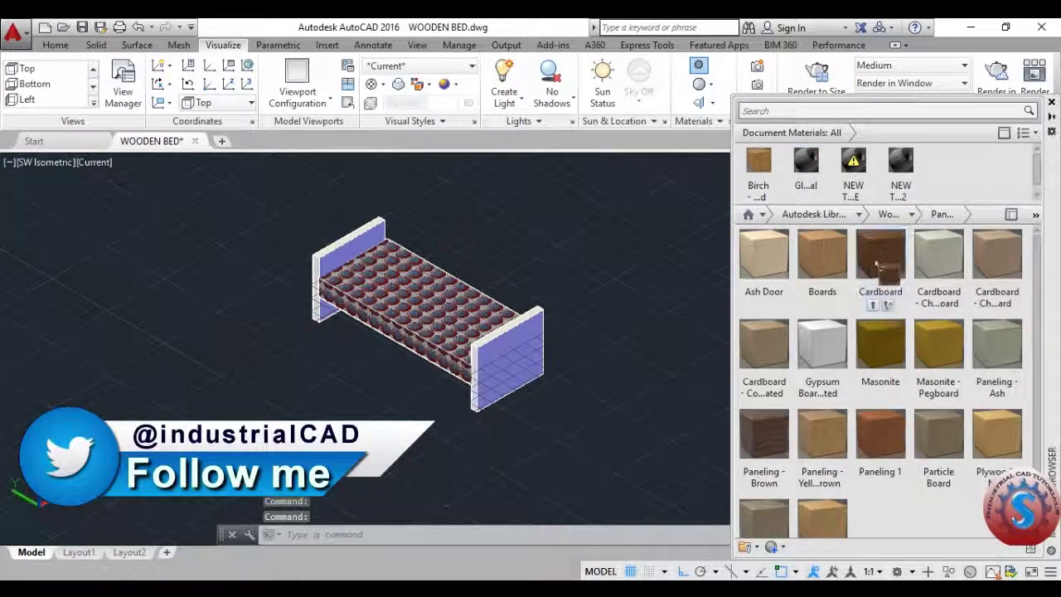
pyautogui.click(895, 240)
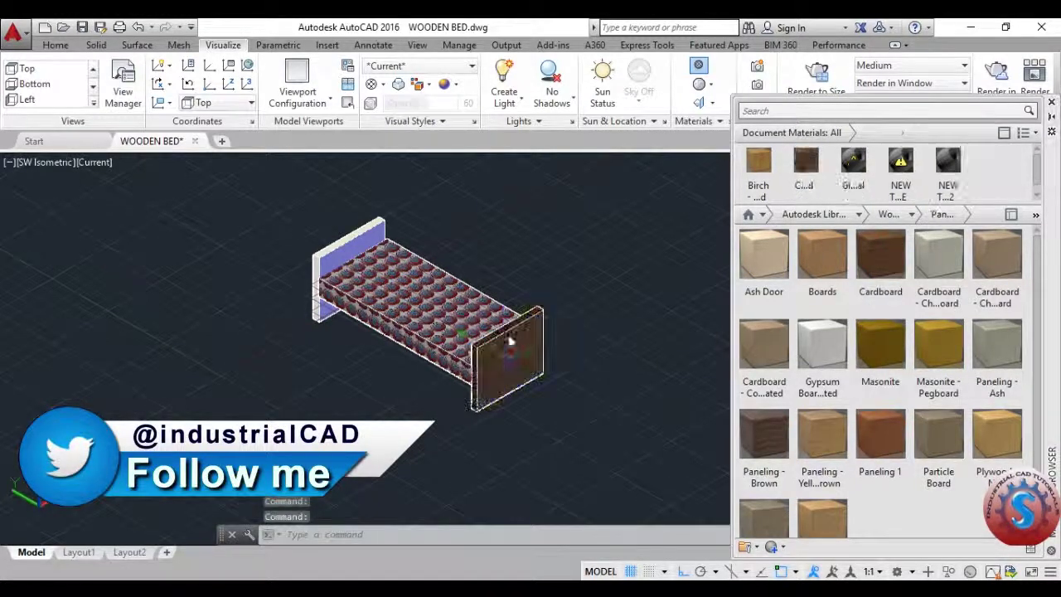
pyautogui.click(892, 241)
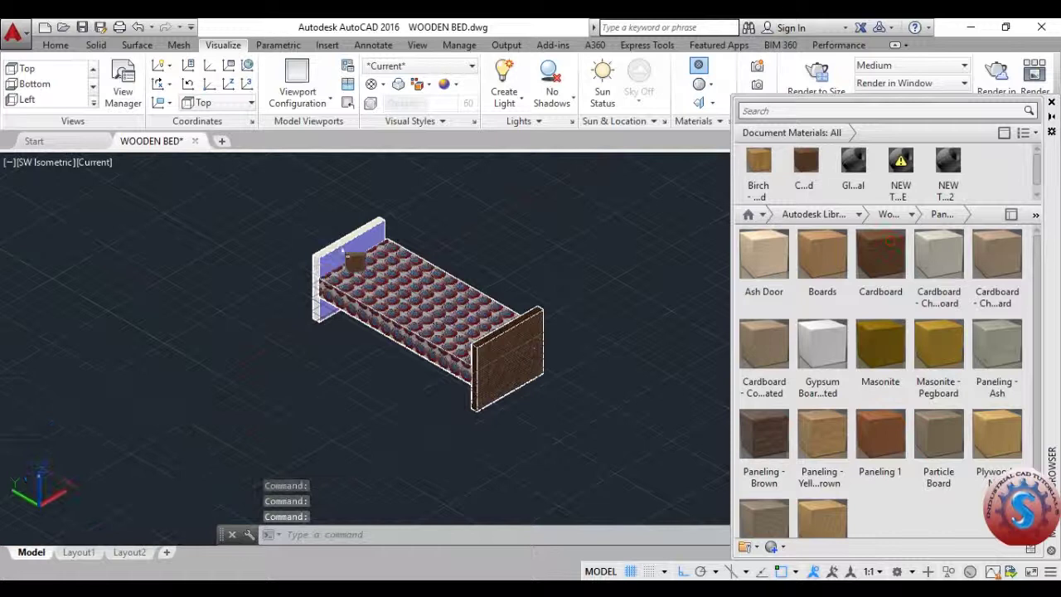
pyautogui.scroll(2, 580, 298)
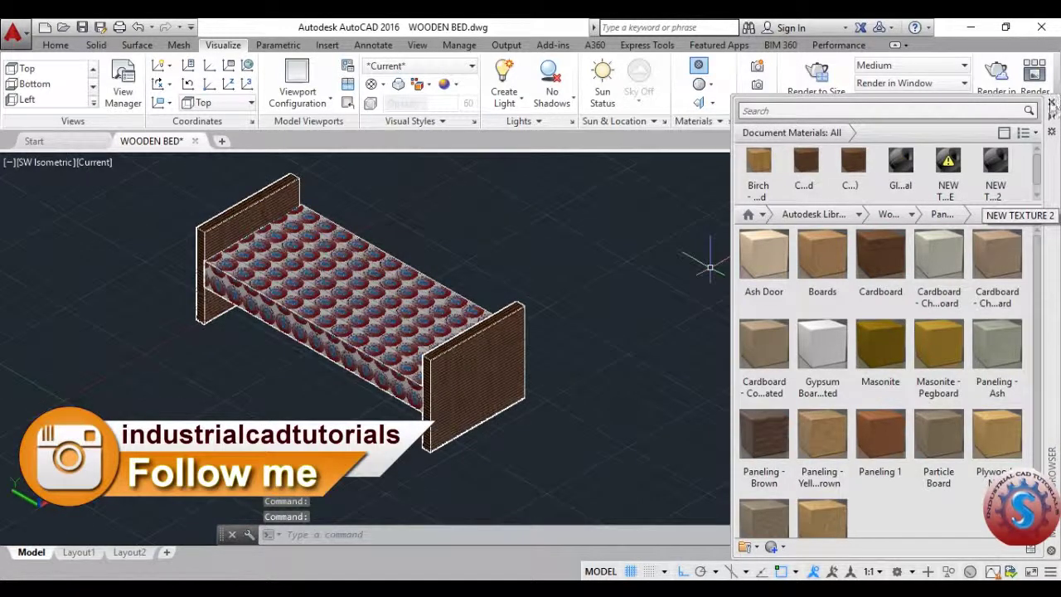
pyautogui.click(1050, 103)
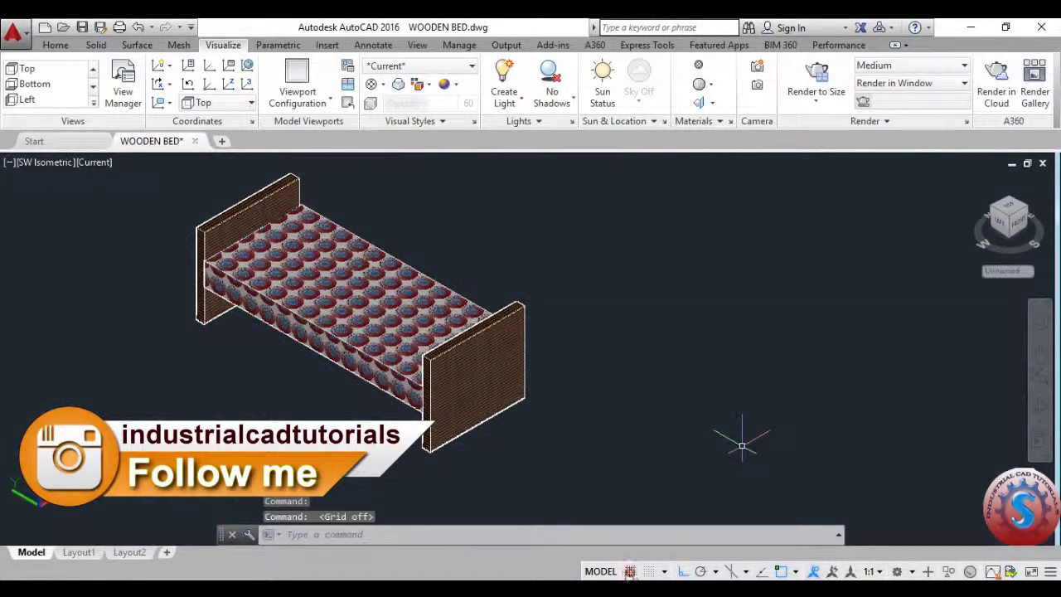
# Try Remove Materials on the mattress and footboard, then undo both removals with U.
pyautogui.scroll(-2, 571, 370)
pyautogui.scroll(3, 498, 348)
pyautogui.scroll(-4, 708, 191)
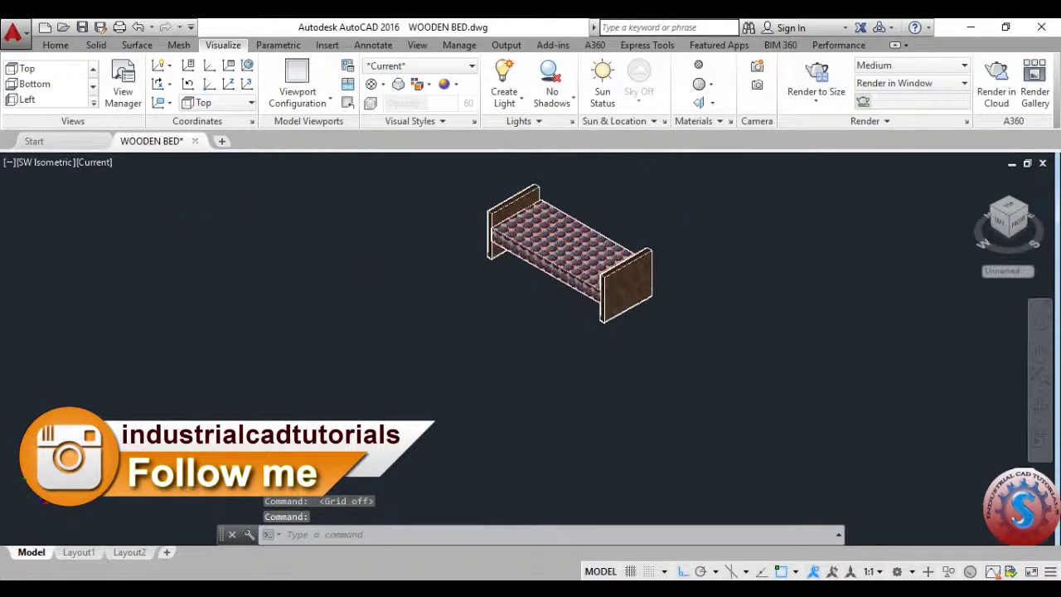
pyautogui.scroll(3, 703, 176)
pyautogui.click(724, 122)
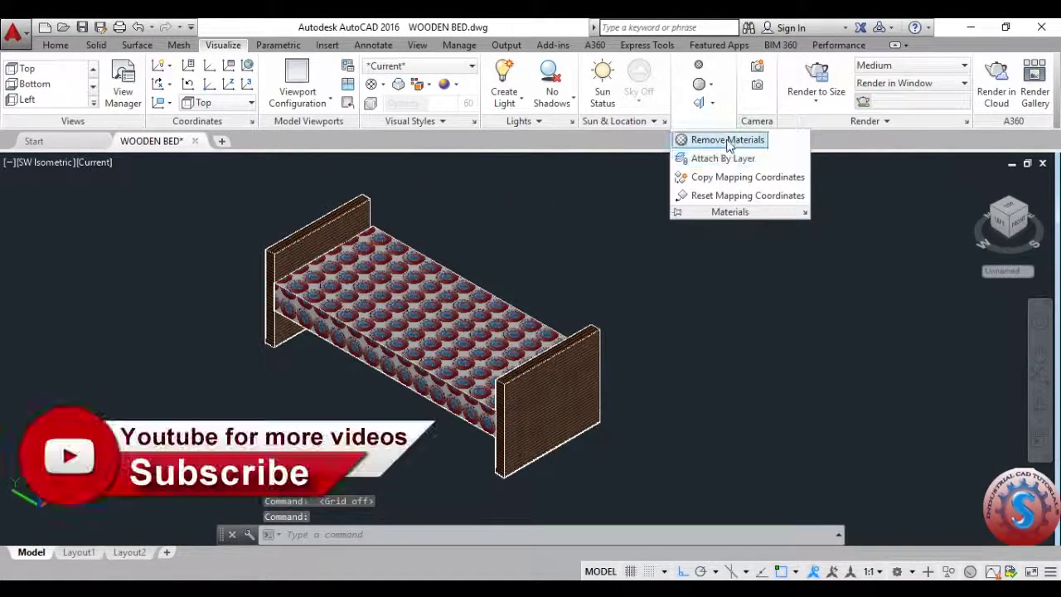
pyautogui.click(727, 141)
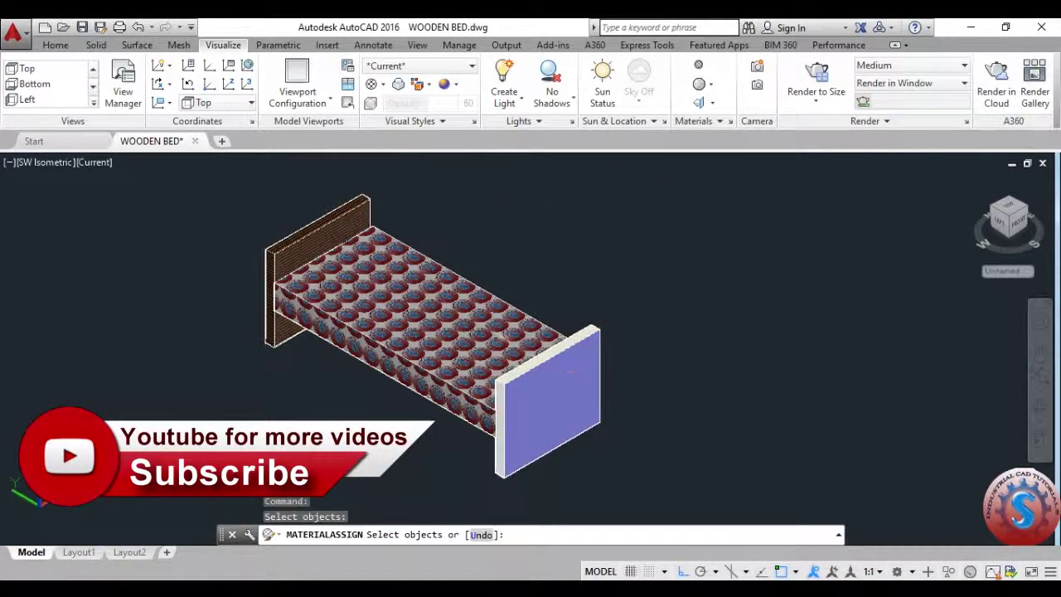
pyautogui.click(479, 330)
pyautogui.write('u')
pyautogui.press('Return')
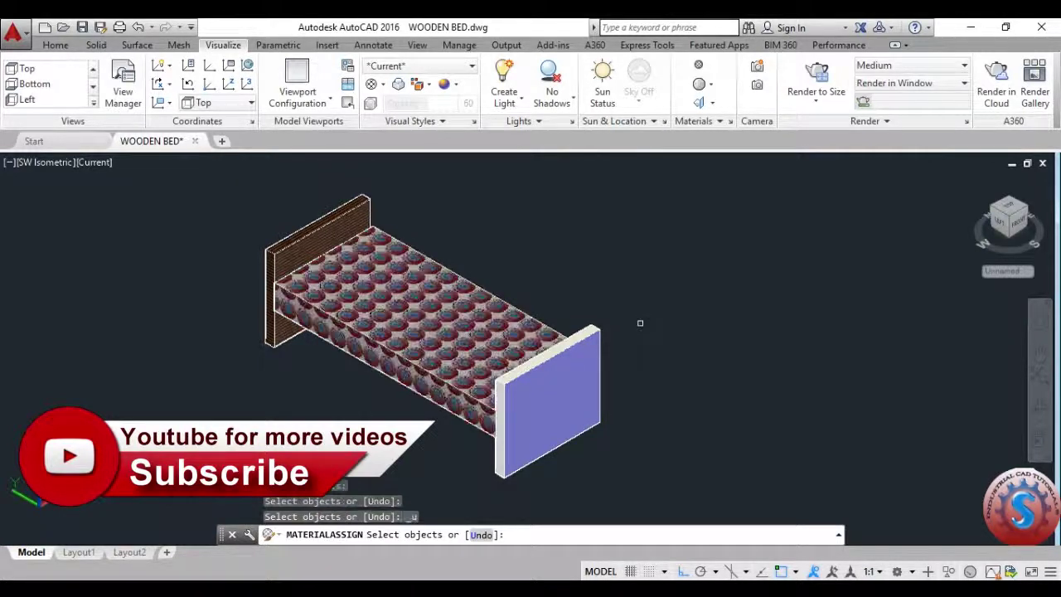
pyautogui.write('u')
pyautogui.press('Return')
# Remove the headboard's material, undo it, cancel, and save the drawing with Ctrl+S.
pyautogui.click(693, 121)
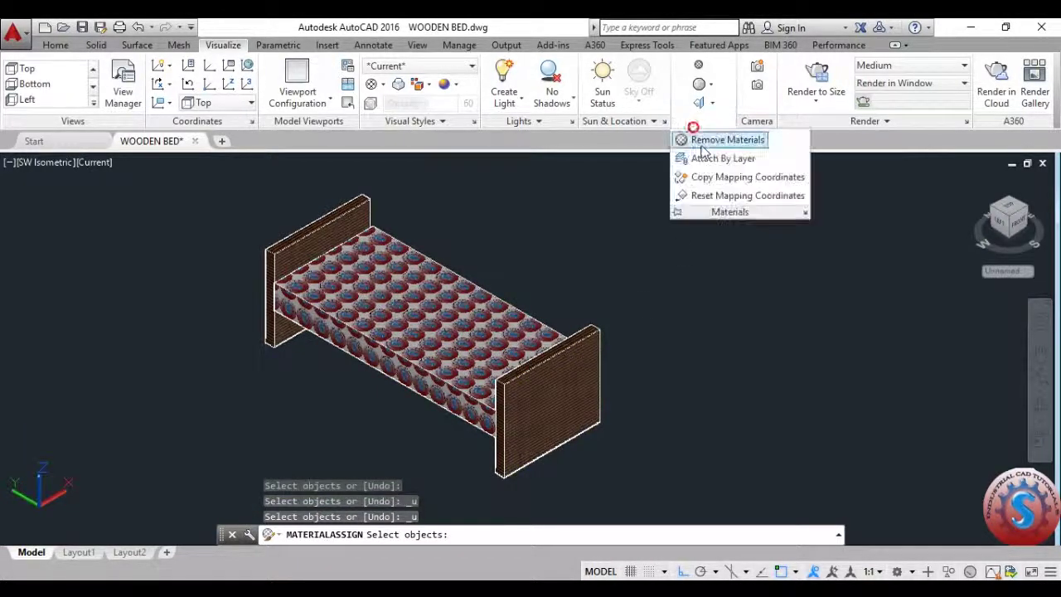
pyautogui.click(691, 137)
pyautogui.click(330, 238)
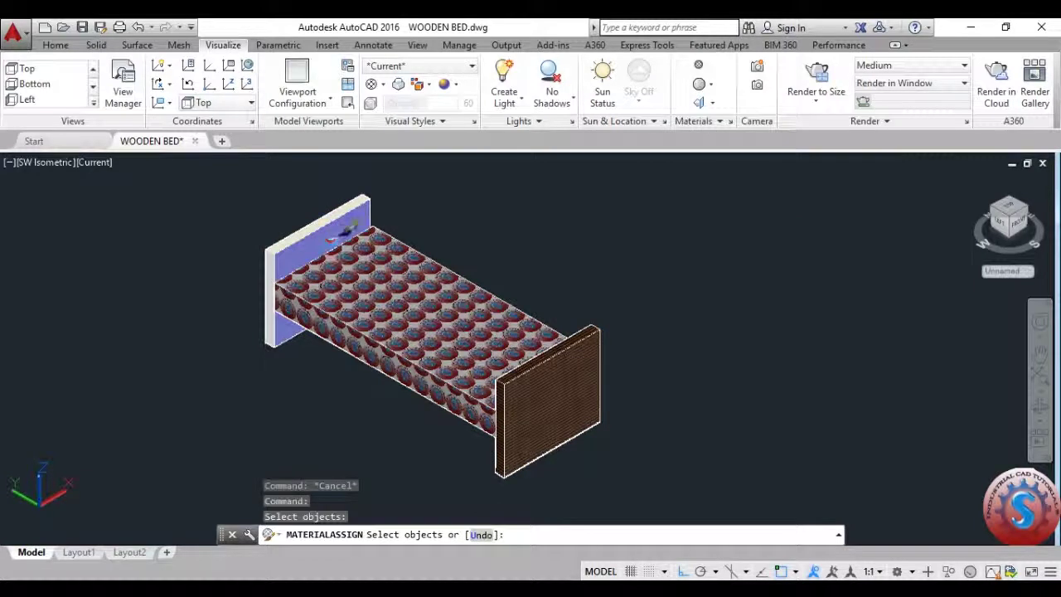
pyautogui.write('u')
pyautogui.press('Return')
pyautogui.press('Escape')
pyautogui.press('Escape')
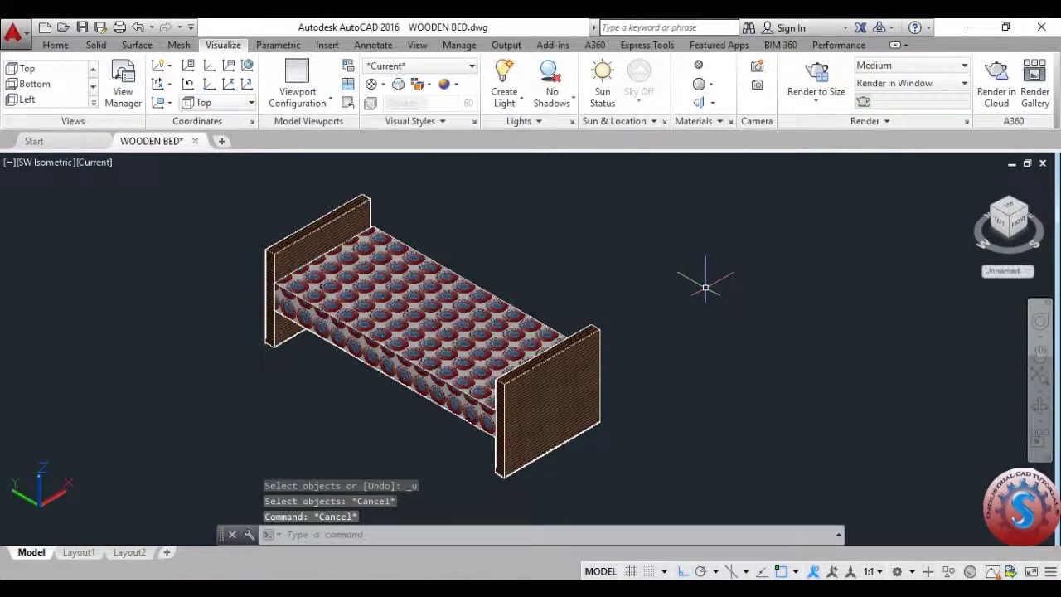
pyautogui.hotkey('ctrl', 's')
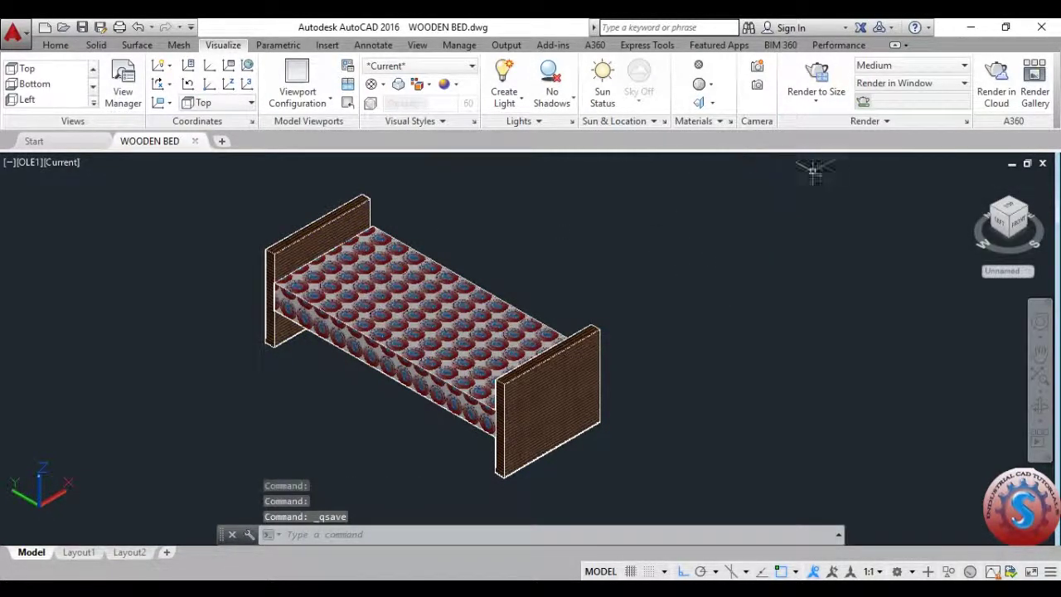
pyautogui.click(718, 123)
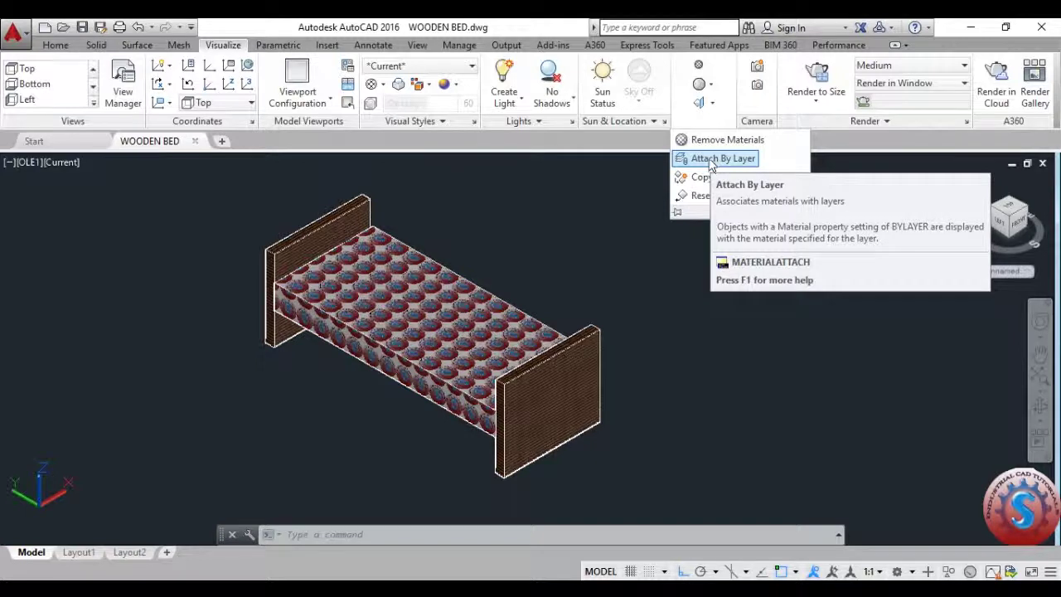
# Start the copy command and window-select the whole bed.
pyautogui.press('Escape')
pyautogui.press('Escape')
pyautogui.scroll(-5, 580, 390)
pyautogui.scroll(4, 514, 398)
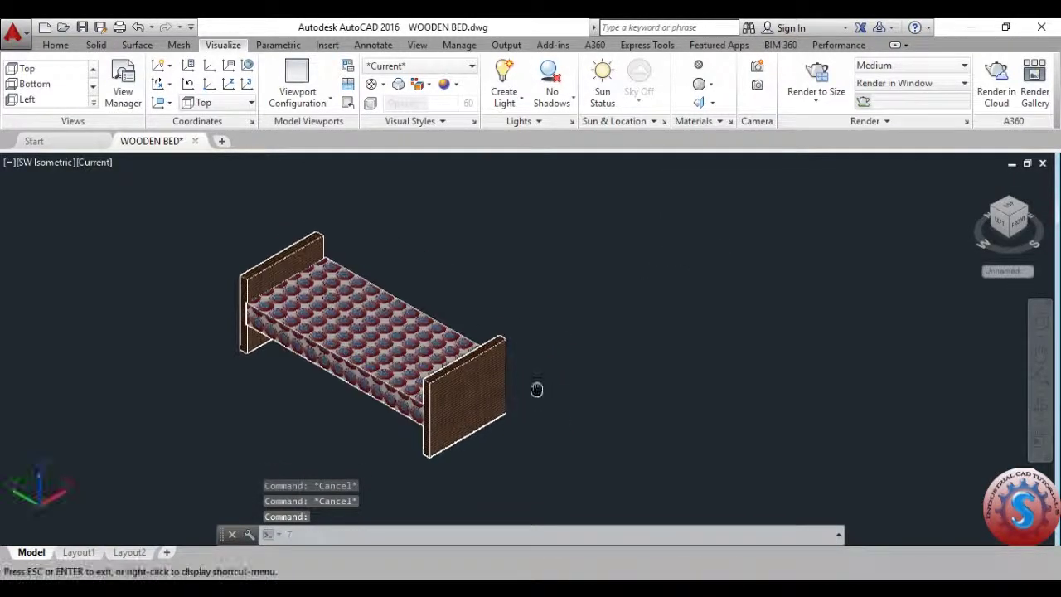
pyautogui.moveTo(536, 390); pyautogui.dragTo(536, 381, button='middle')
pyautogui.write('ce')
pyautogui.click(576, 399)
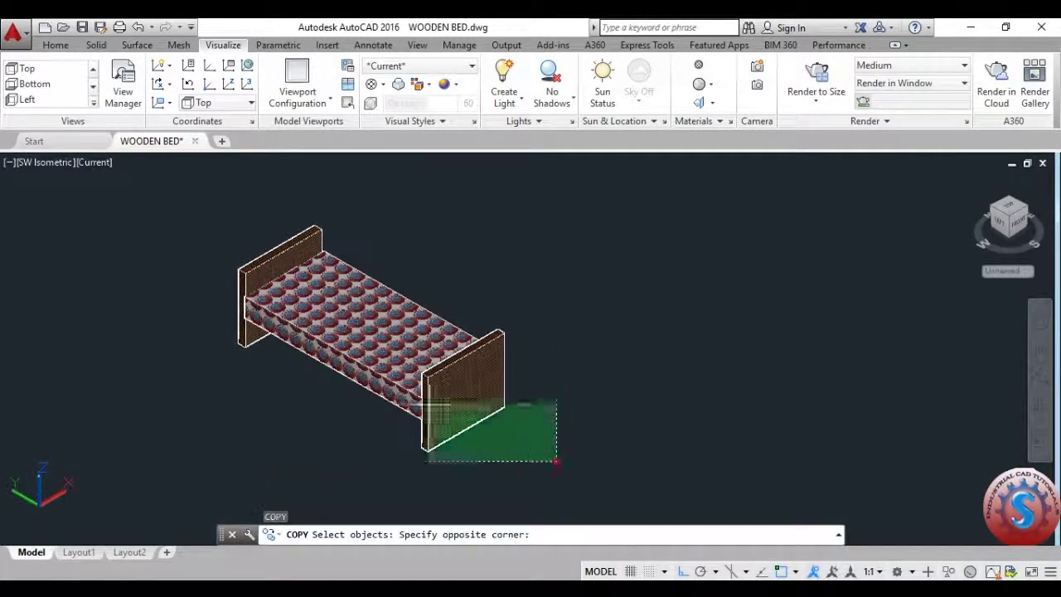
pyautogui.click(421, 461)
pyautogui.press('Return')
# Copy the bed from its headboard corner with Ortho off, then frame all three beds.
pyautogui.click(426, 447)
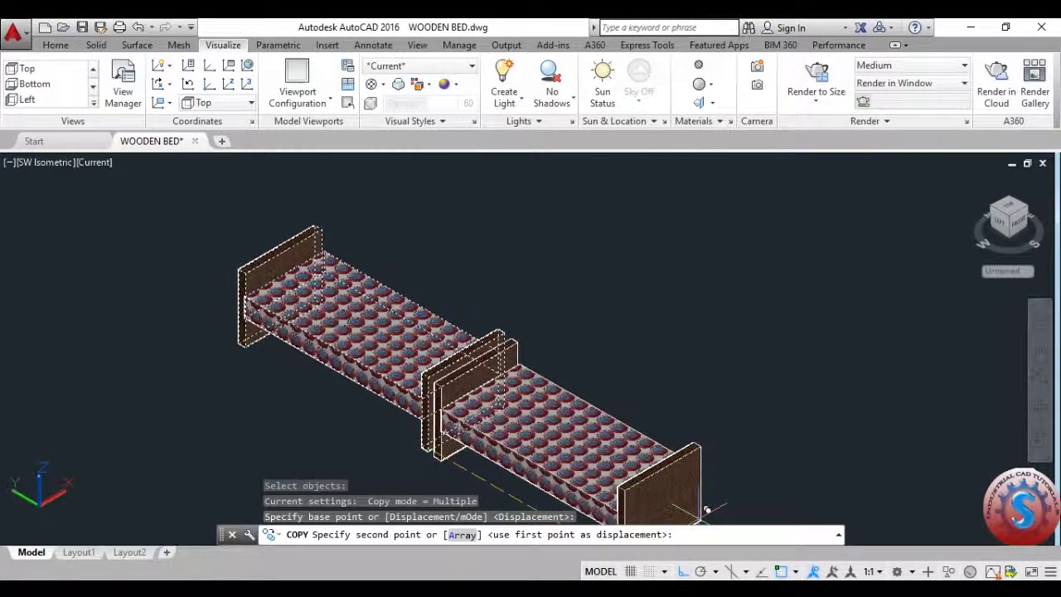
pyautogui.press('F8')
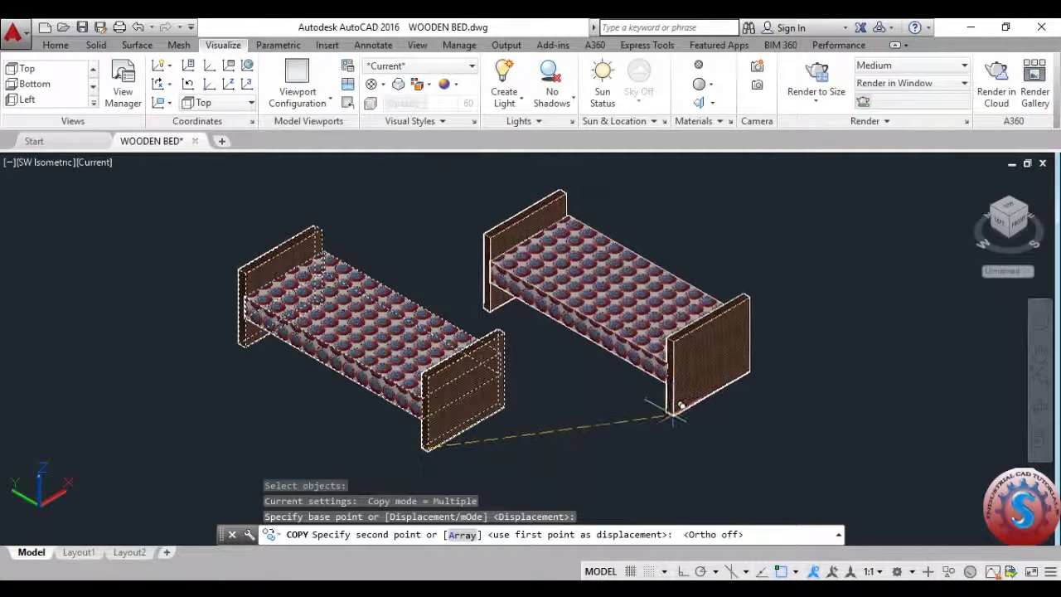
pyautogui.click(671, 417)
pyautogui.moveTo(850, 413); pyautogui.dragTo(798, 423, button='middle')
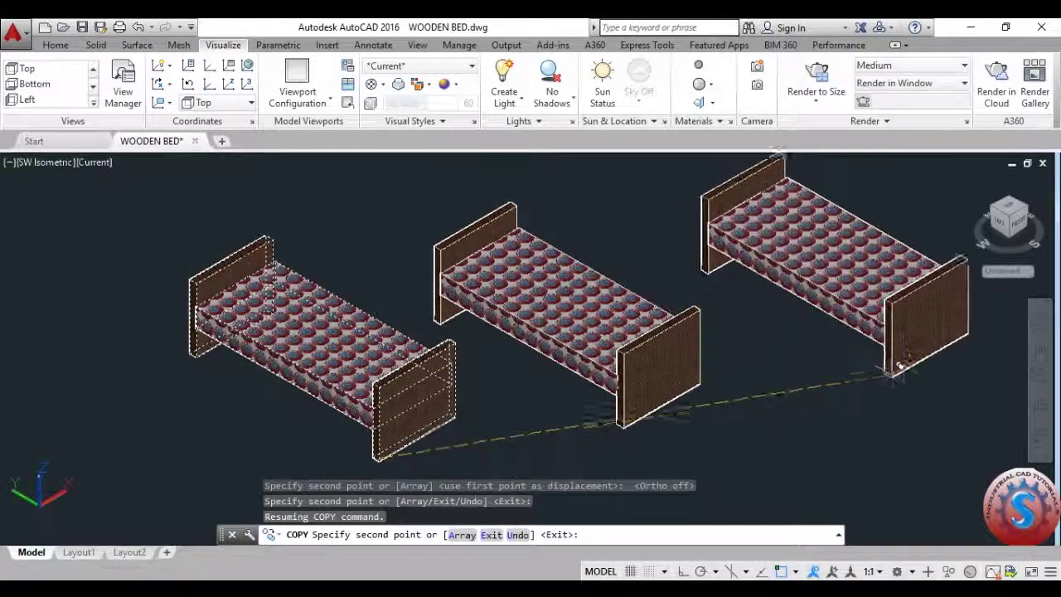
pyautogui.press('Escape')
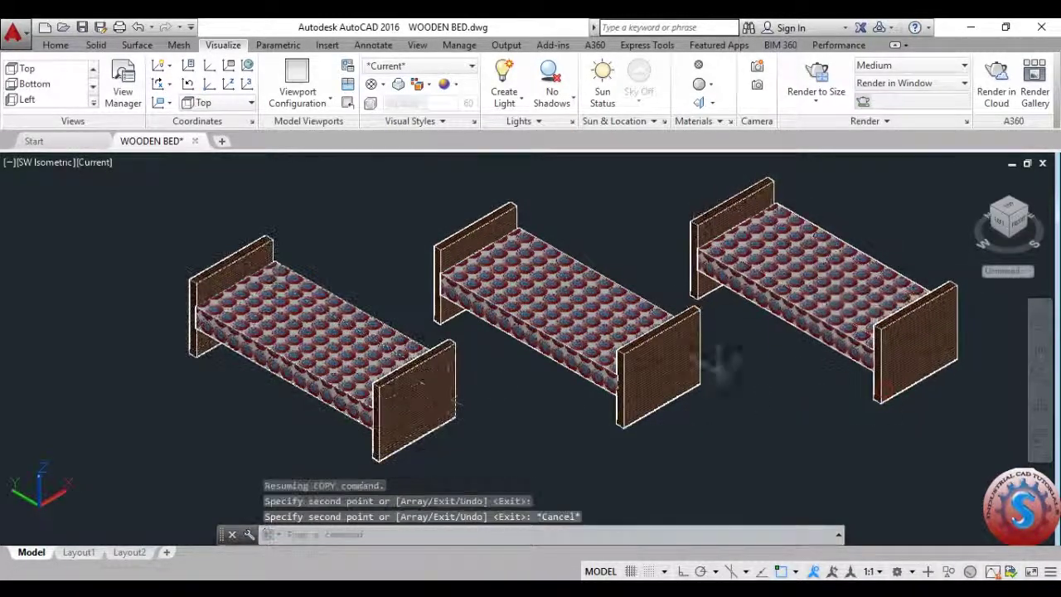
pyautogui.scroll(4, 273, 364)
pyautogui.scroll(3, 364, 357)
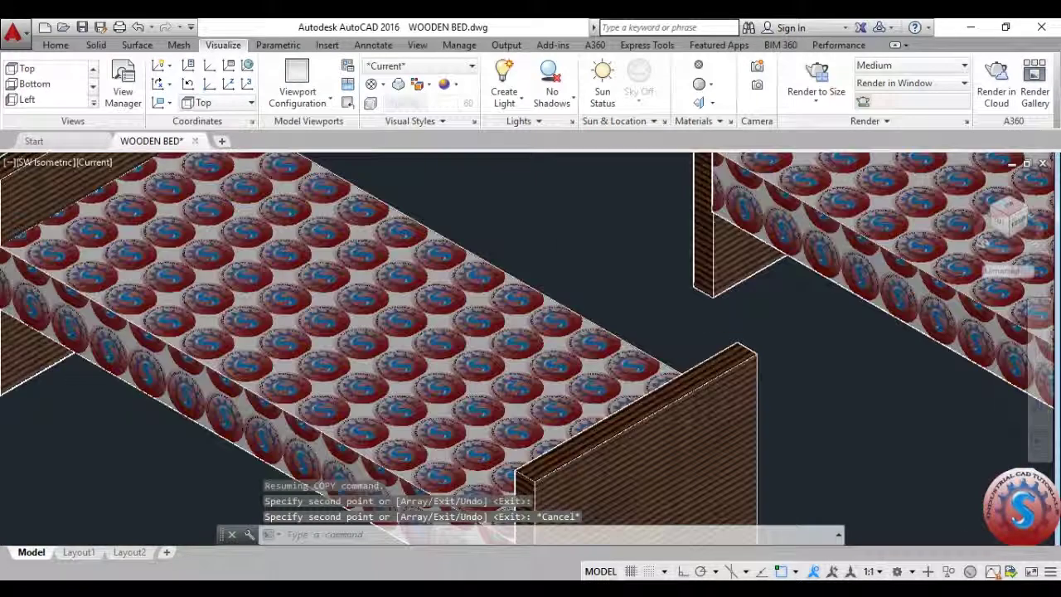
pyautogui.scroll(-5, 495, 380)
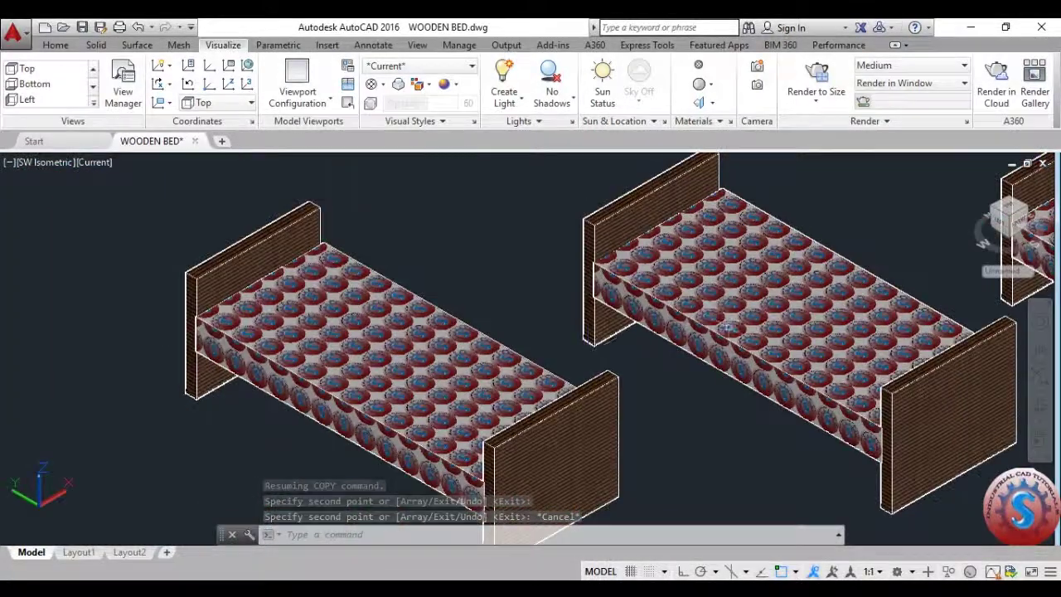
pyautogui.scroll(-3, 495, 379)
pyautogui.moveTo(685, 332); pyautogui.dragTo(522, 330, button='middle')
pyautogui.scroll(2, 535, 327)
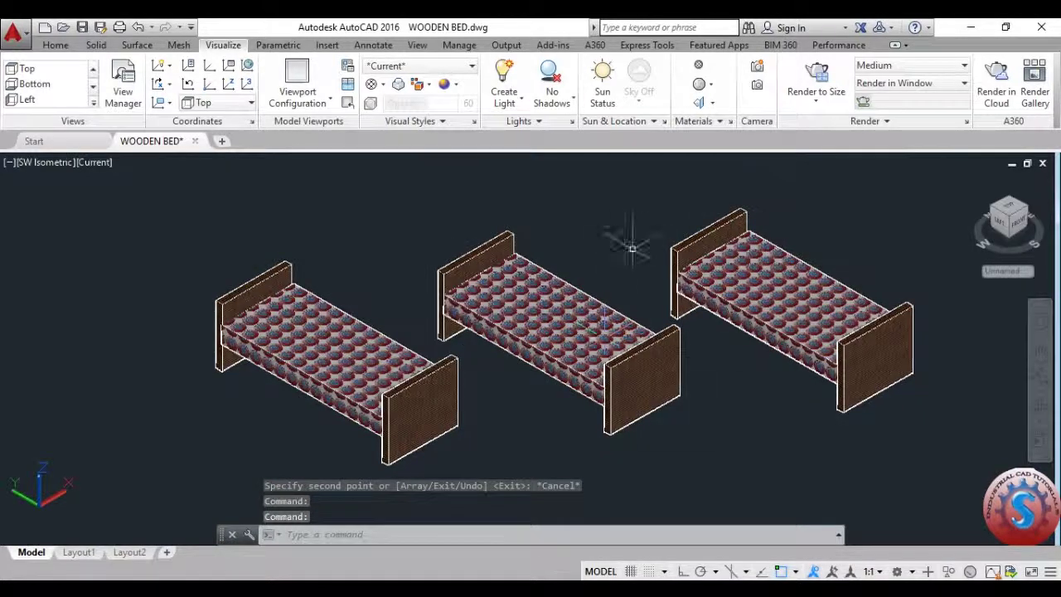
# Open Attach By Layer's Material Attachment Options, reposition the dialog, and close it.
pyautogui.click(359, 534)
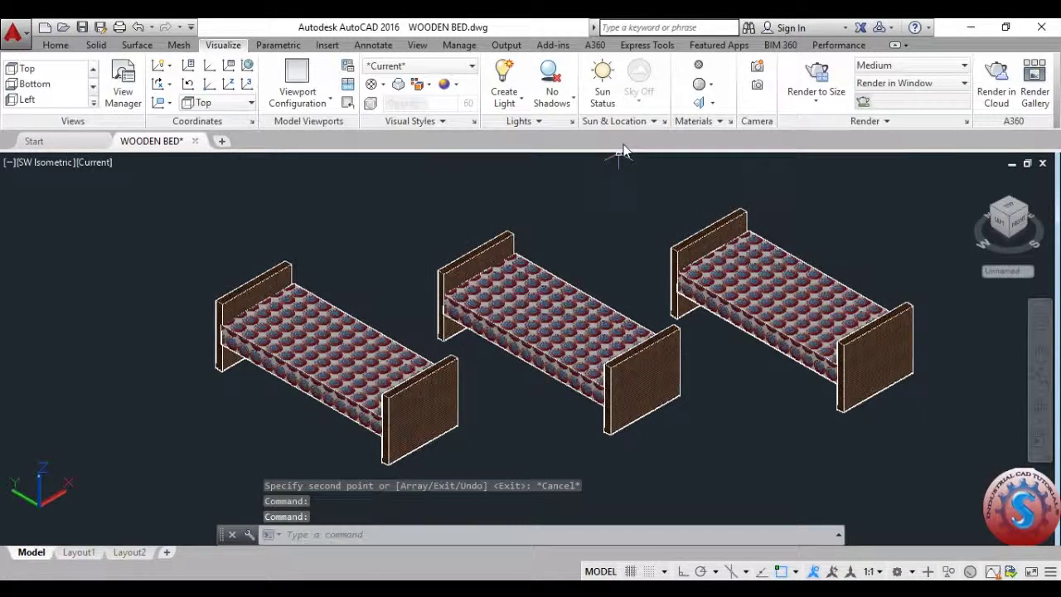
pyautogui.click(719, 122)
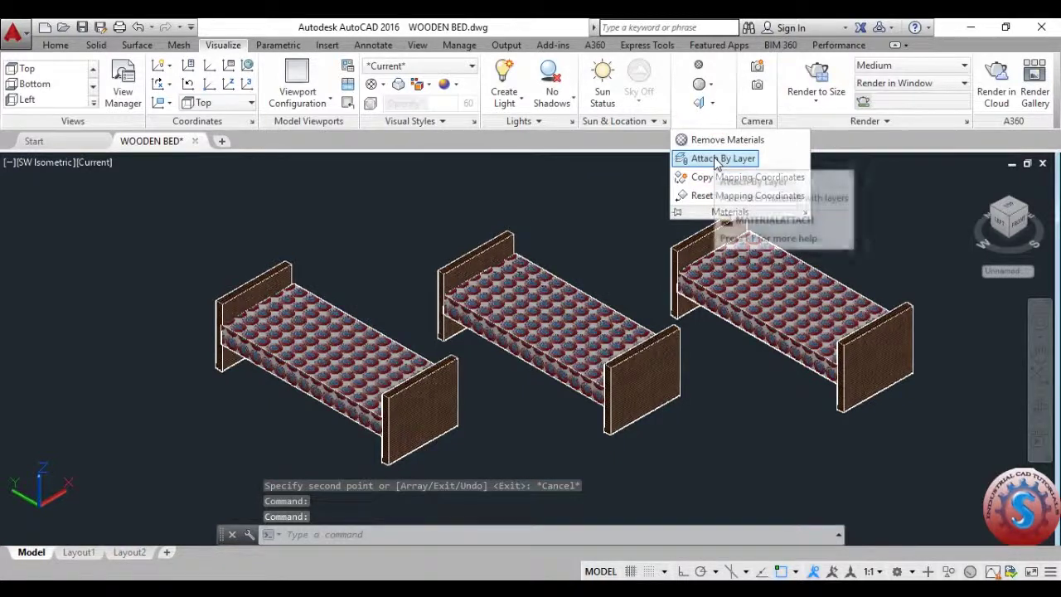
pyautogui.click(717, 159)
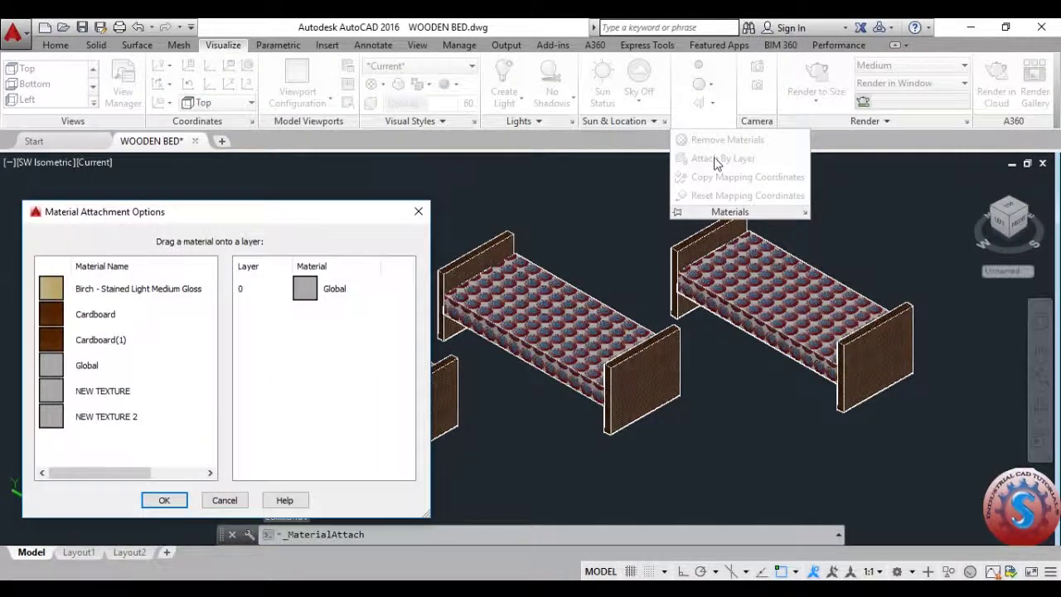
pyautogui.moveTo(222, 217); pyautogui.dragTo(316, 164)
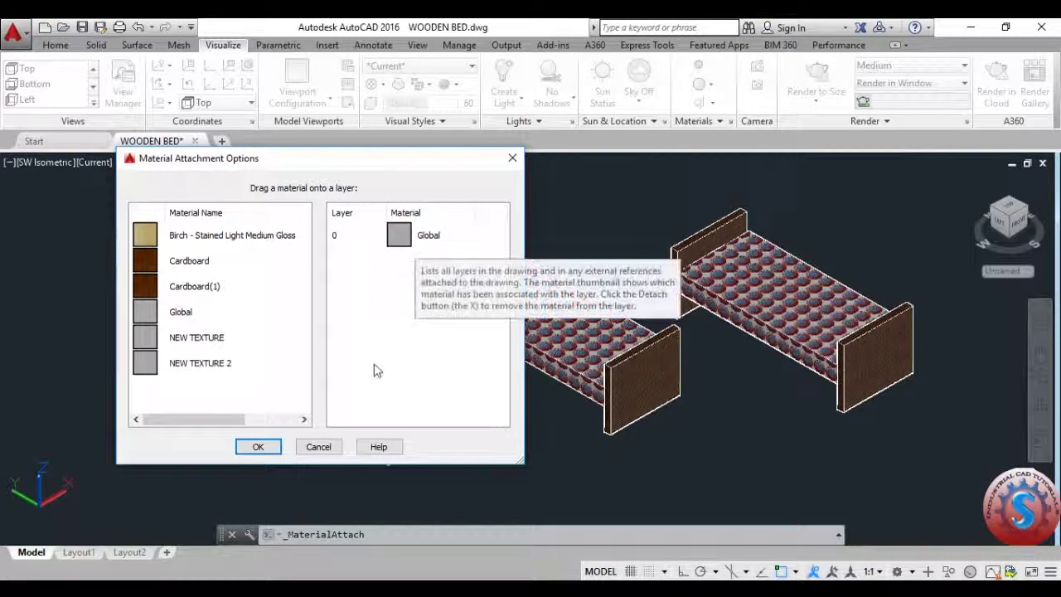
pyautogui.click(512, 157)
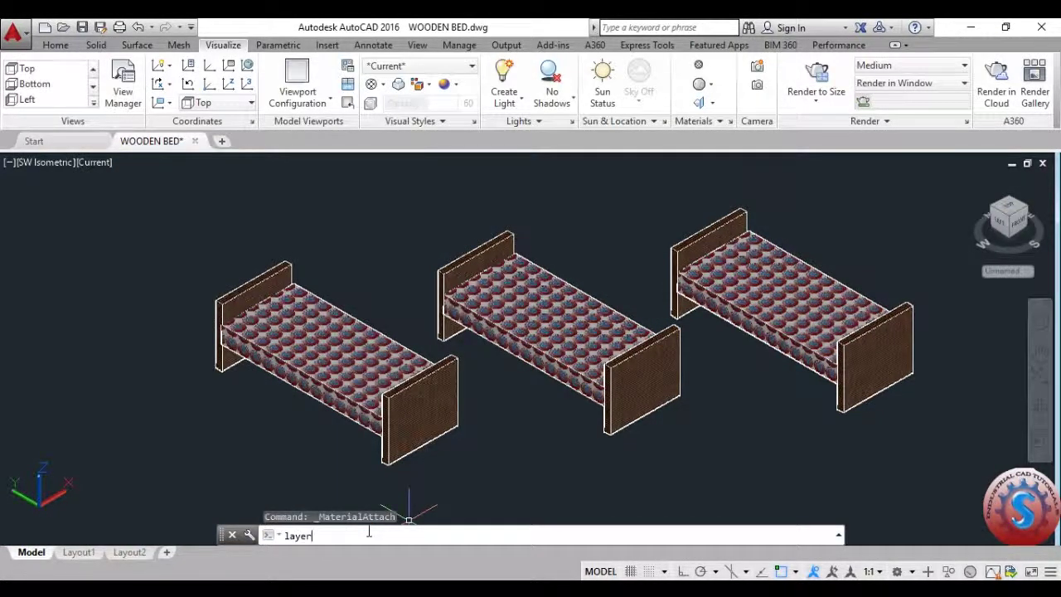
# Open the Layer manager, add Layer1 and Layer2, and set Layer1's colour to yellow 50.
pyautogui.write('layer')
pyautogui.press('Return')
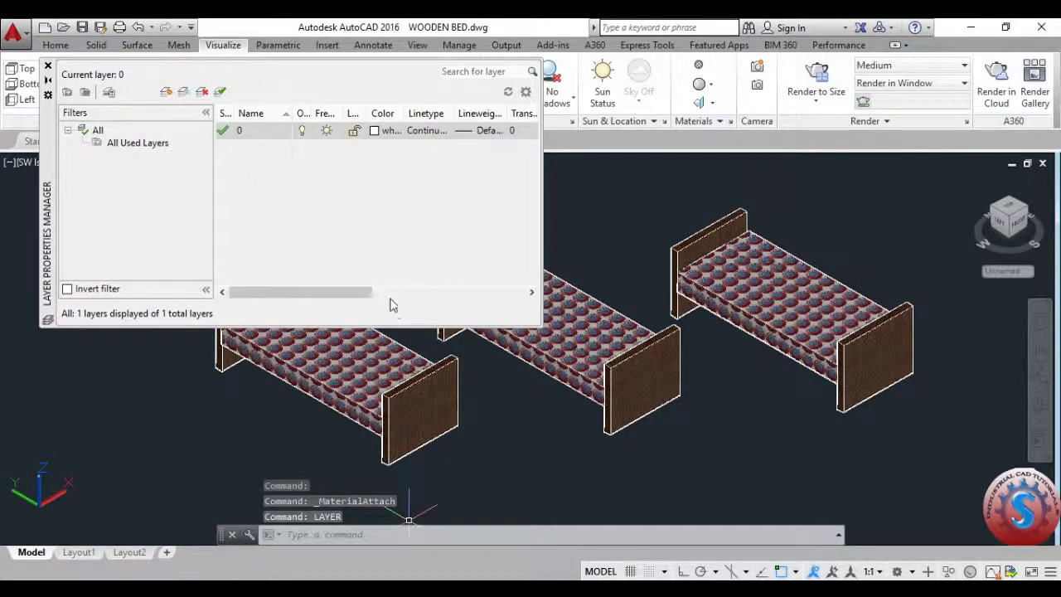
pyautogui.click(165, 92)
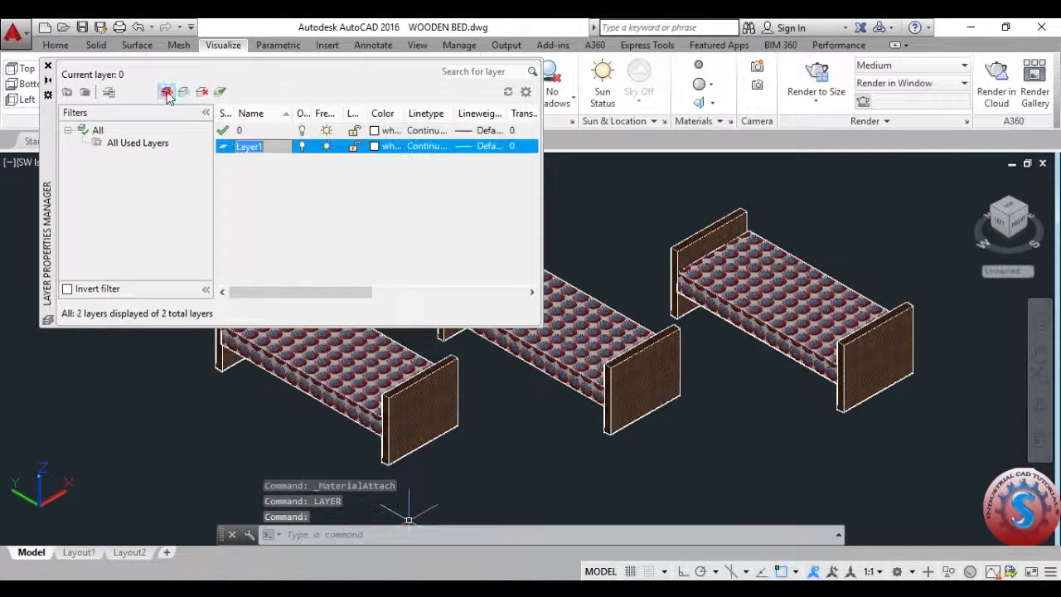
pyautogui.click(166, 92)
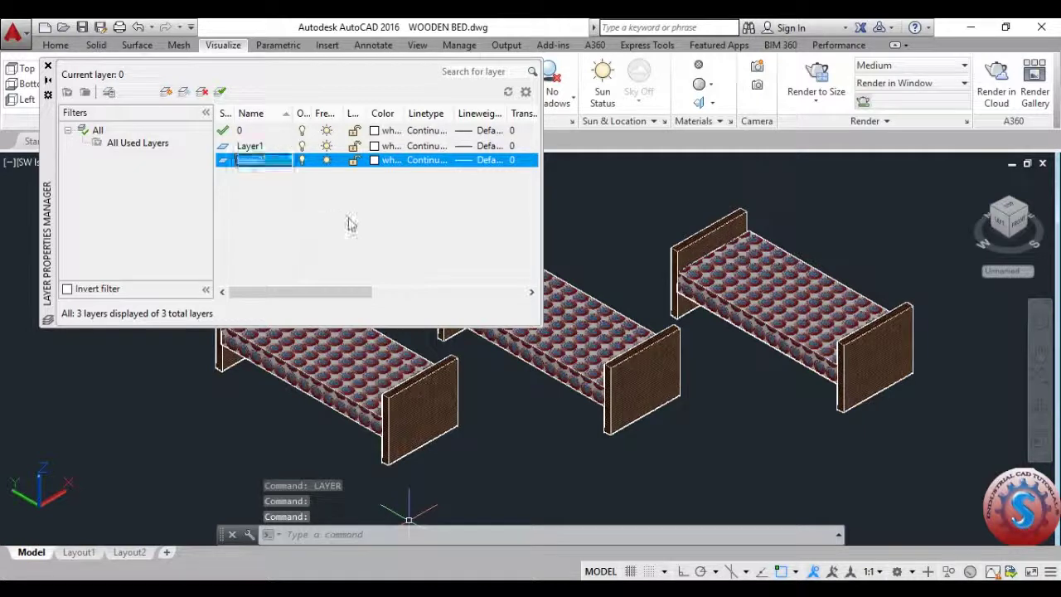
pyautogui.click(376, 146)
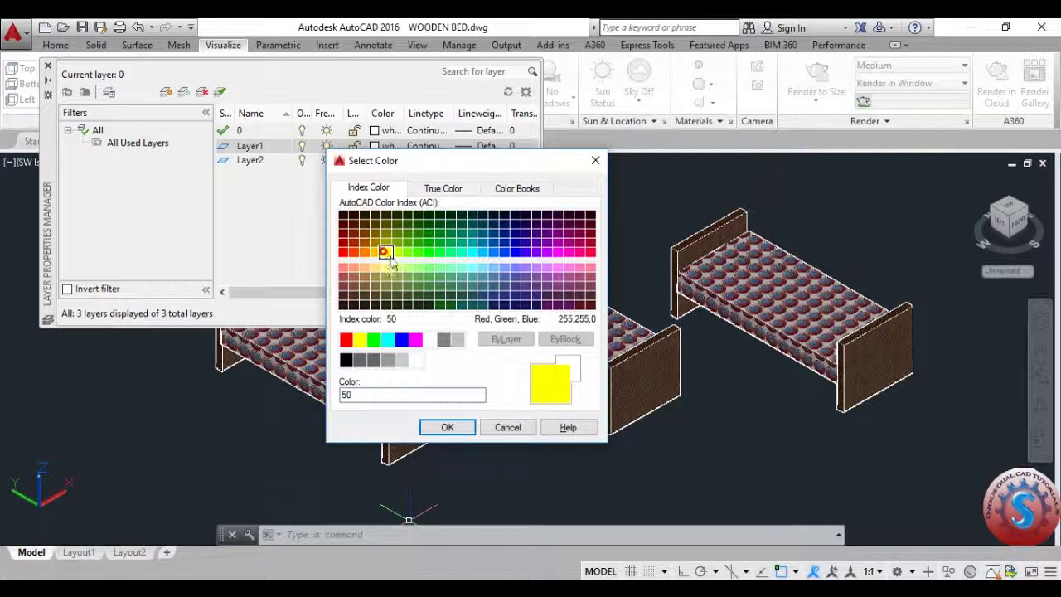
pyautogui.click(448, 427)
# Set Layer2's colour to red 10 and close the layer palette.
pyautogui.click(375, 160)
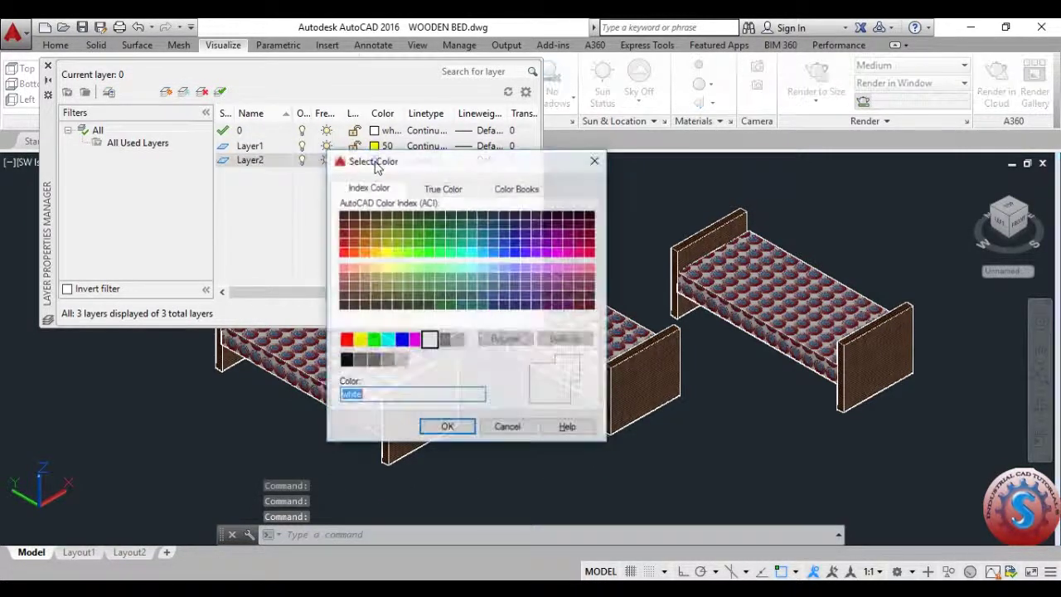
pyautogui.click(342, 243)
pyautogui.click(344, 252)
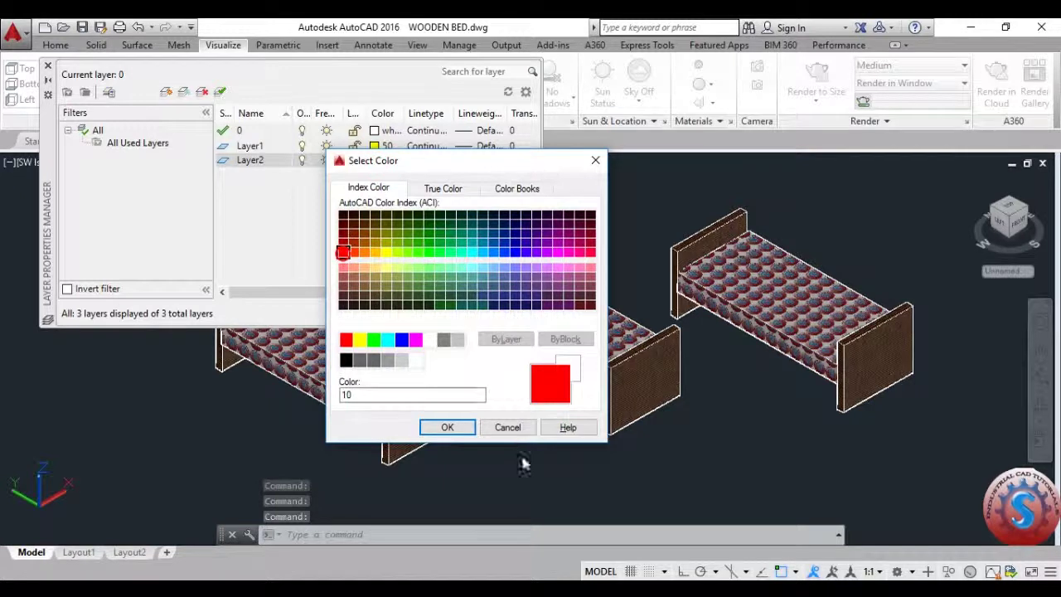
pyautogui.click(464, 433)
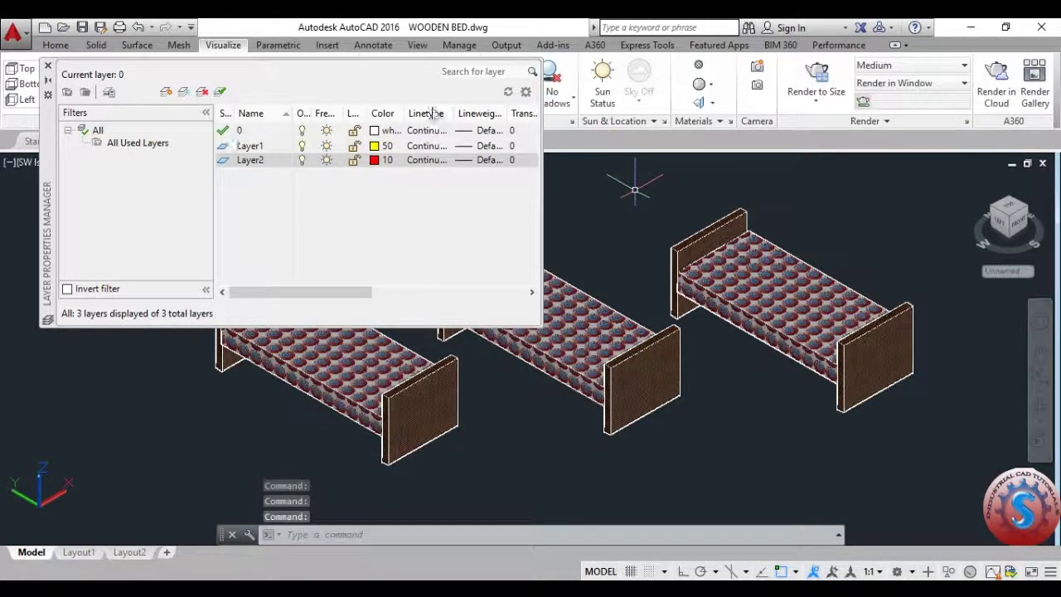
pyautogui.click(47, 67)
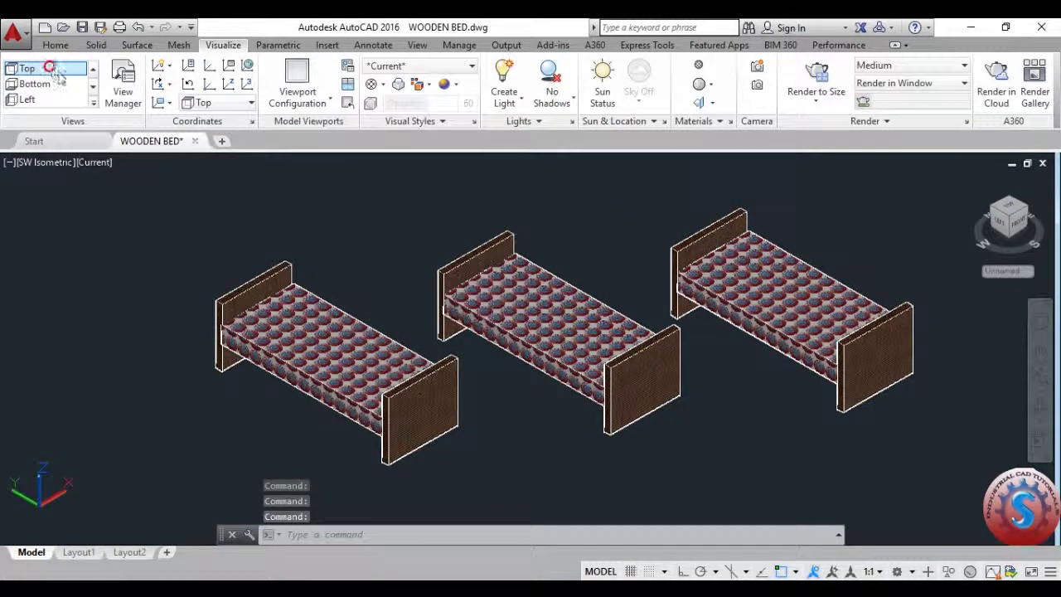
pyautogui.click(54, 45)
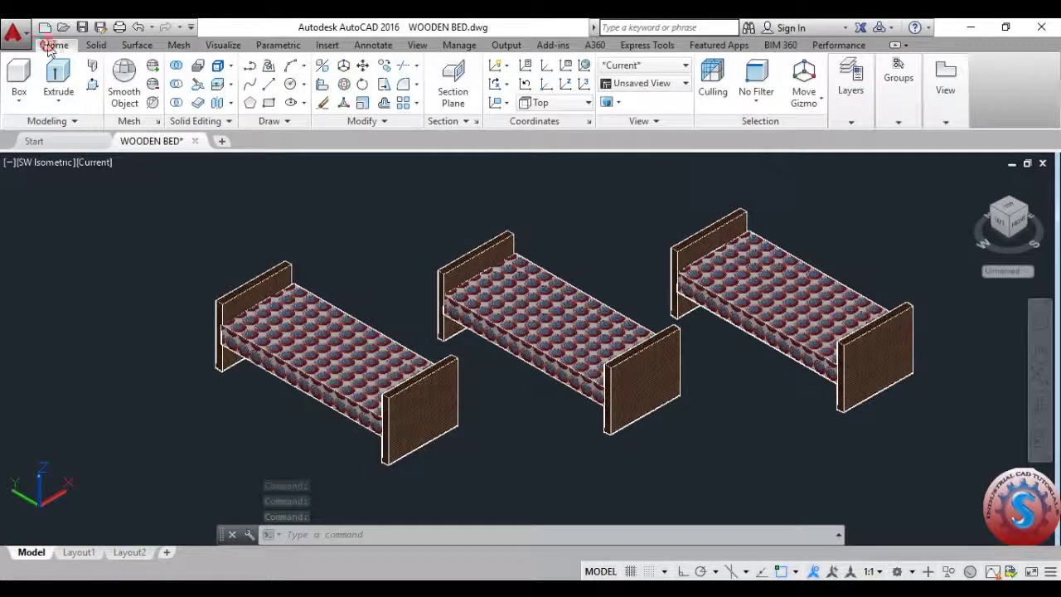
# Select the middle bed and browse the Layers dropdown without changing anything.
pyautogui.click(852, 120)
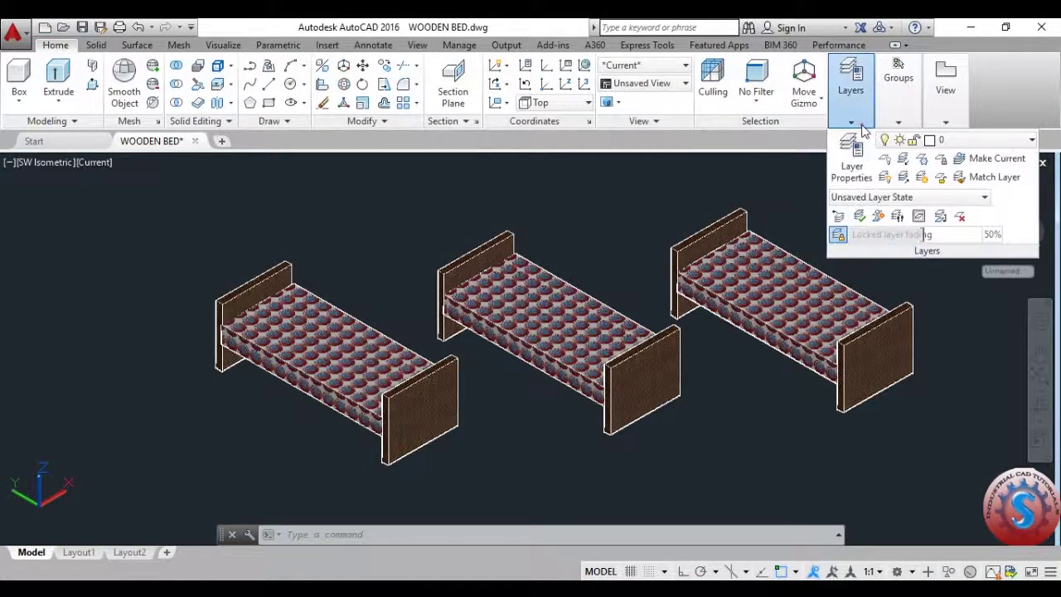
pyautogui.click(997, 142)
pyautogui.click(998, 147)
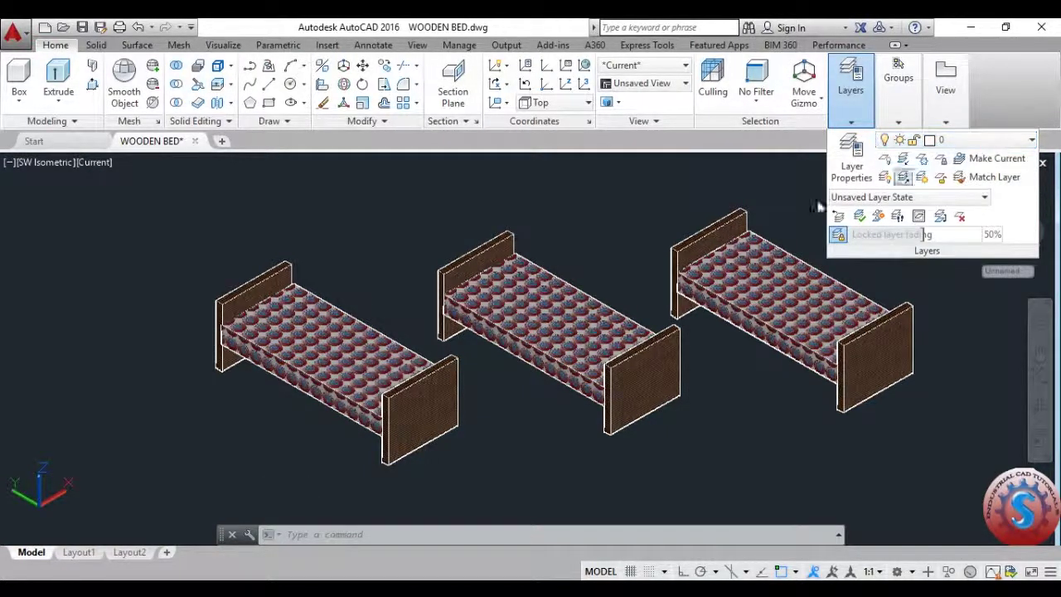
pyautogui.click(578, 274)
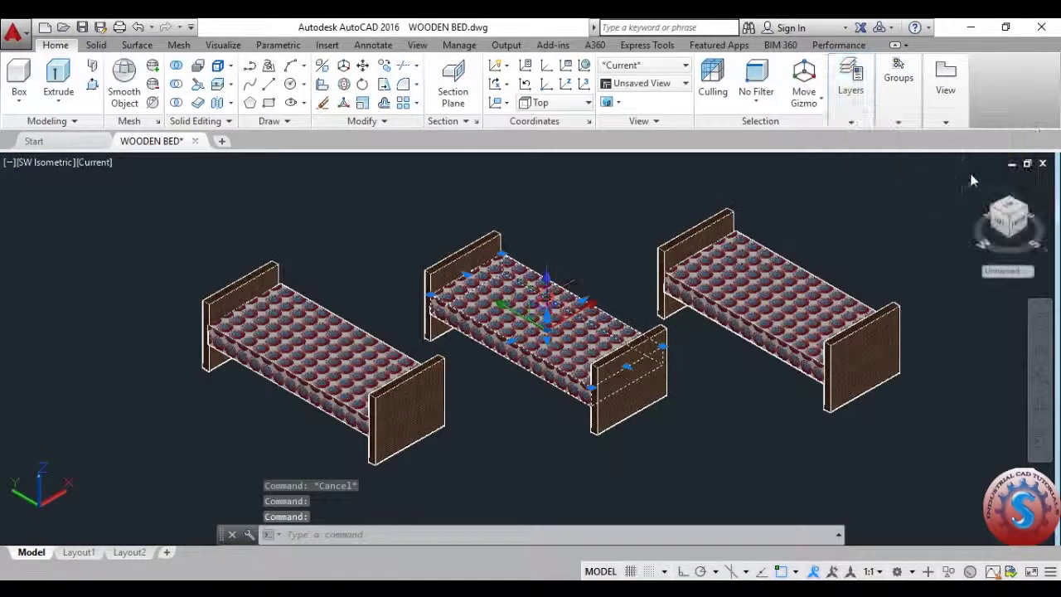
pyautogui.click(853, 121)
pyautogui.click(953, 140)
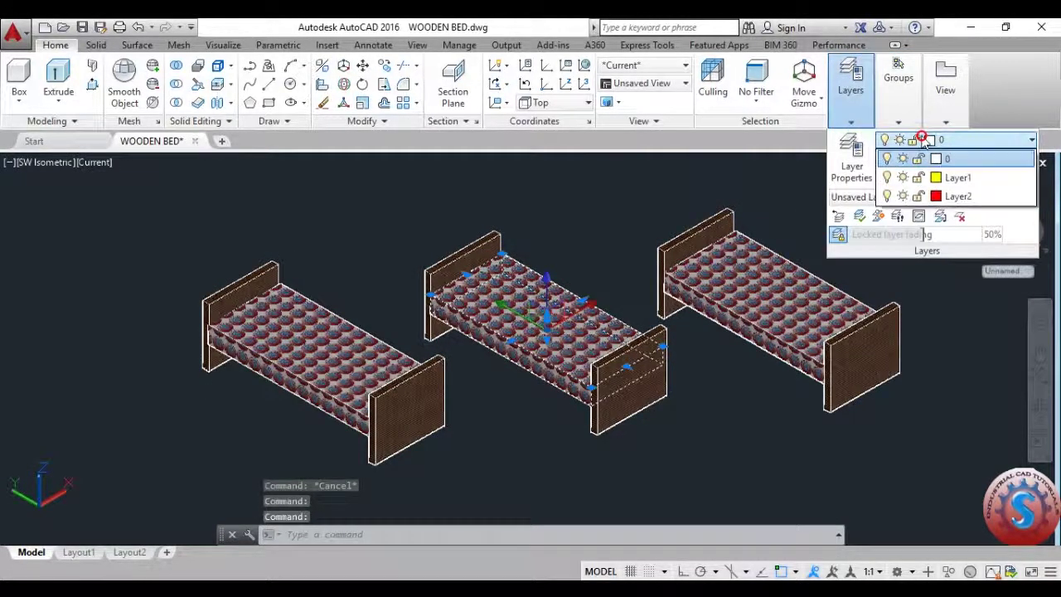
pyautogui.click(931, 177)
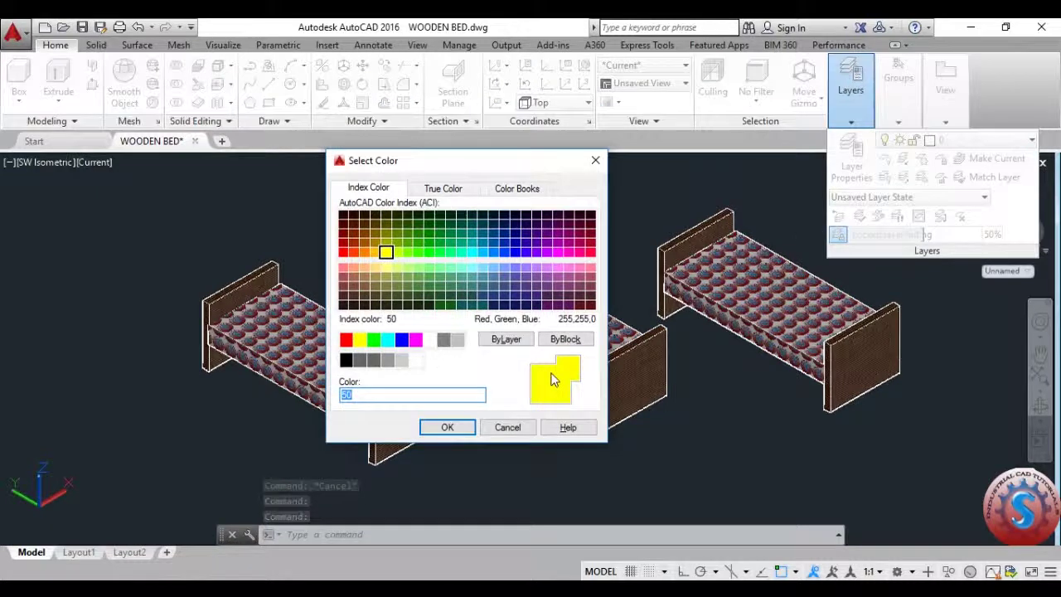
pyautogui.click(447, 428)
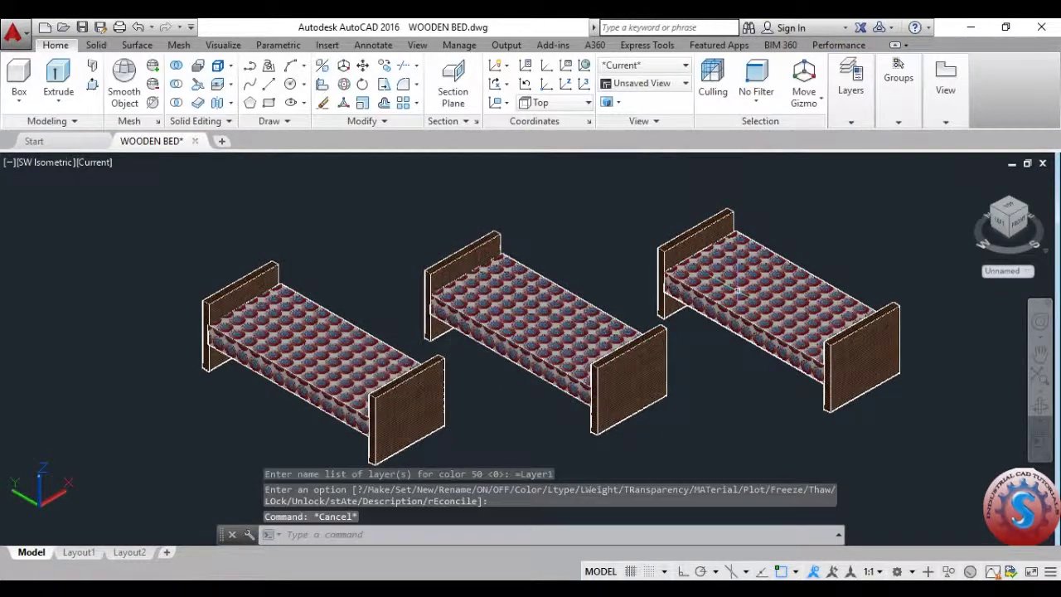
# Select the right-hand bed and move it onto red Layer2.
pyautogui.click(849, 124)
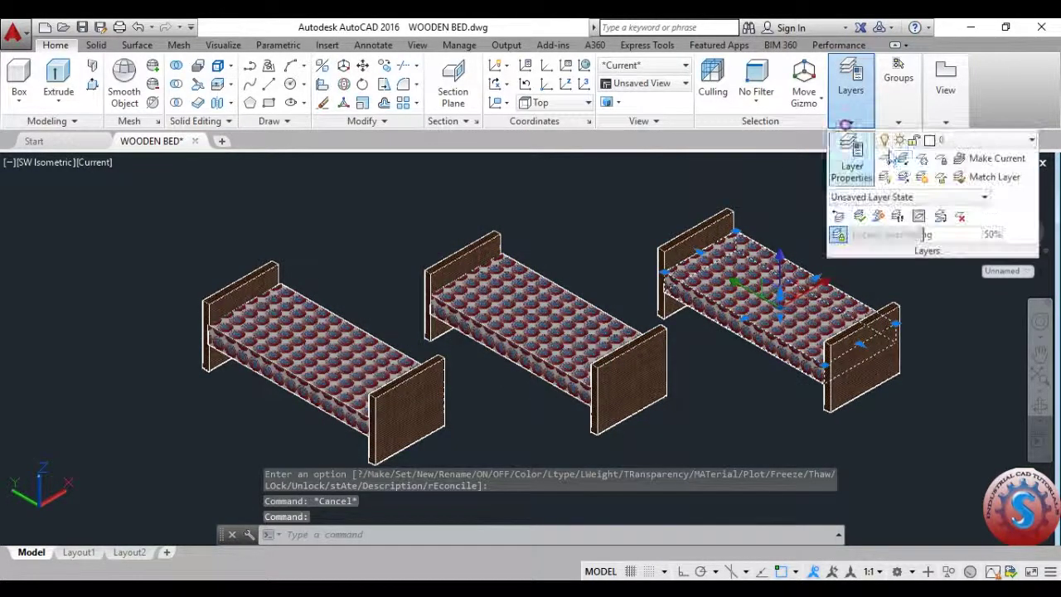
pyautogui.click(953, 140)
pyautogui.click(940, 196)
pyautogui.click(936, 196)
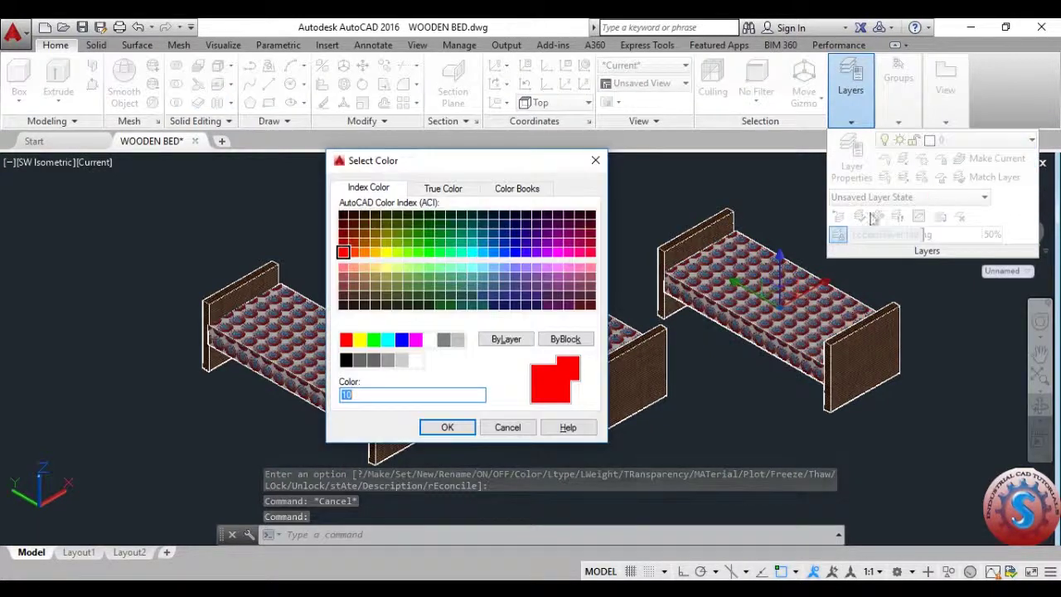
pyautogui.click(596, 161)
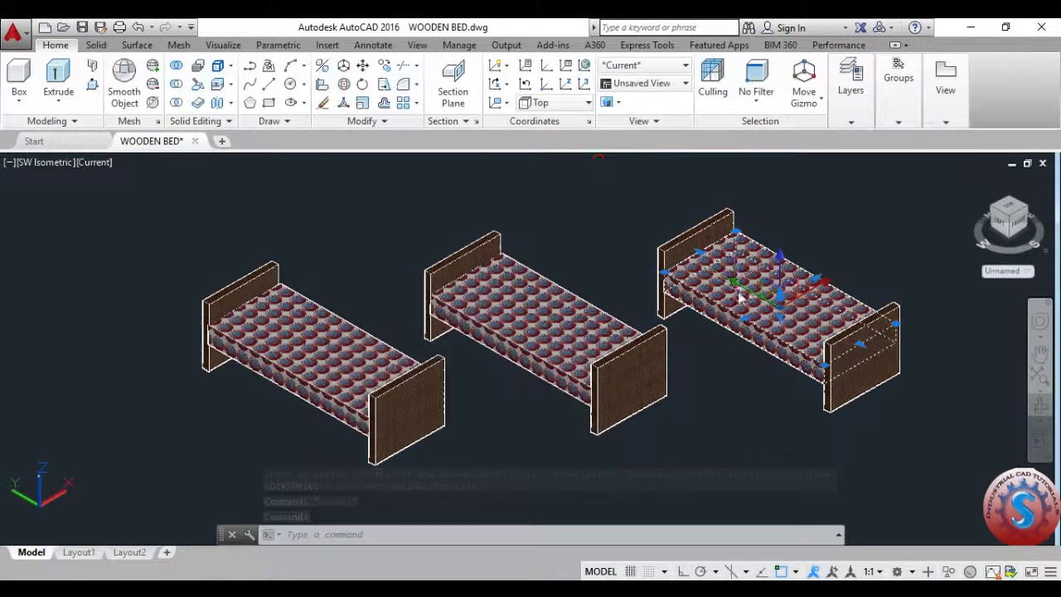
pyautogui.click(853, 123)
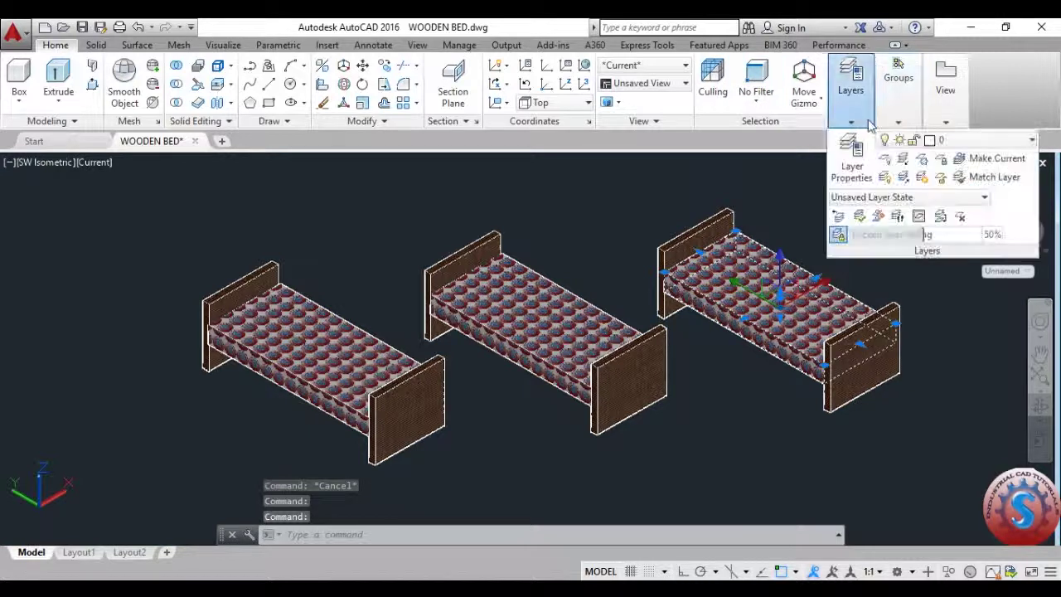
pyautogui.click(895, 141)
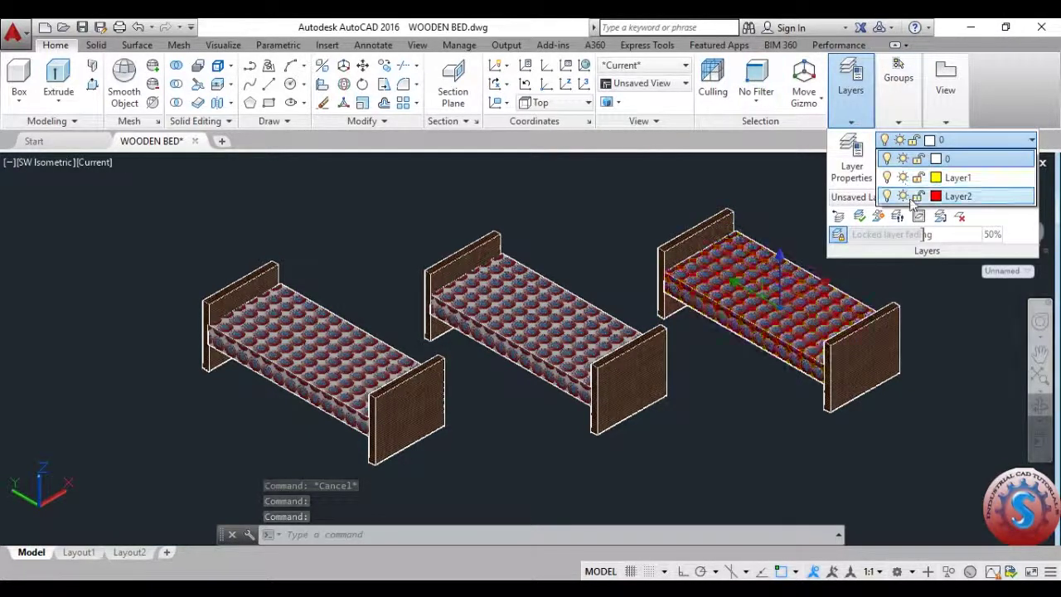
pyautogui.click(949, 182)
pyautogui.press('Escape')
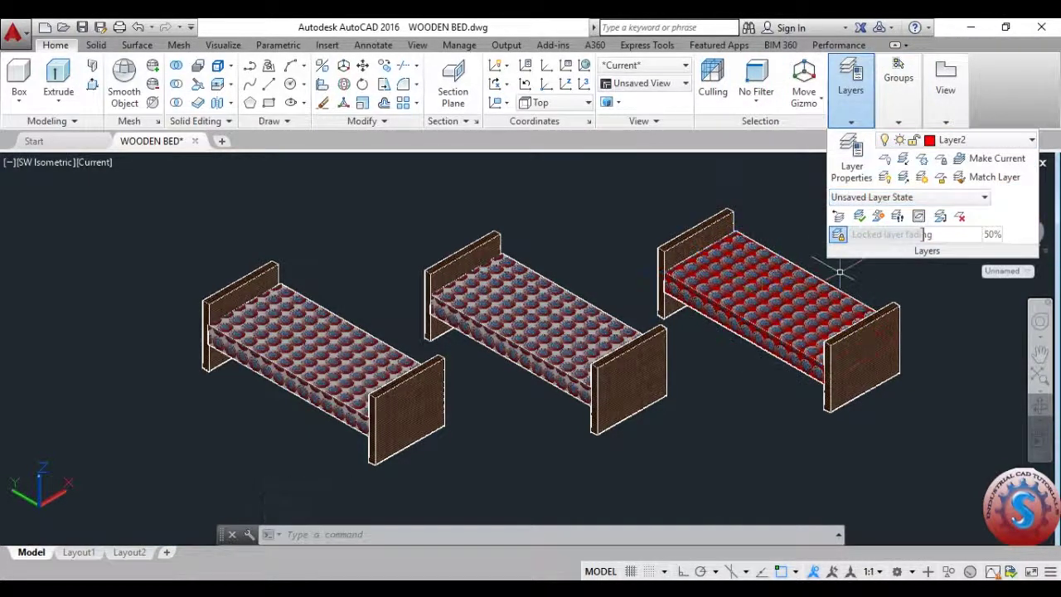
# Select the middle bed and move it onto yellow Layer1.
pyautogui.click(547, 327)
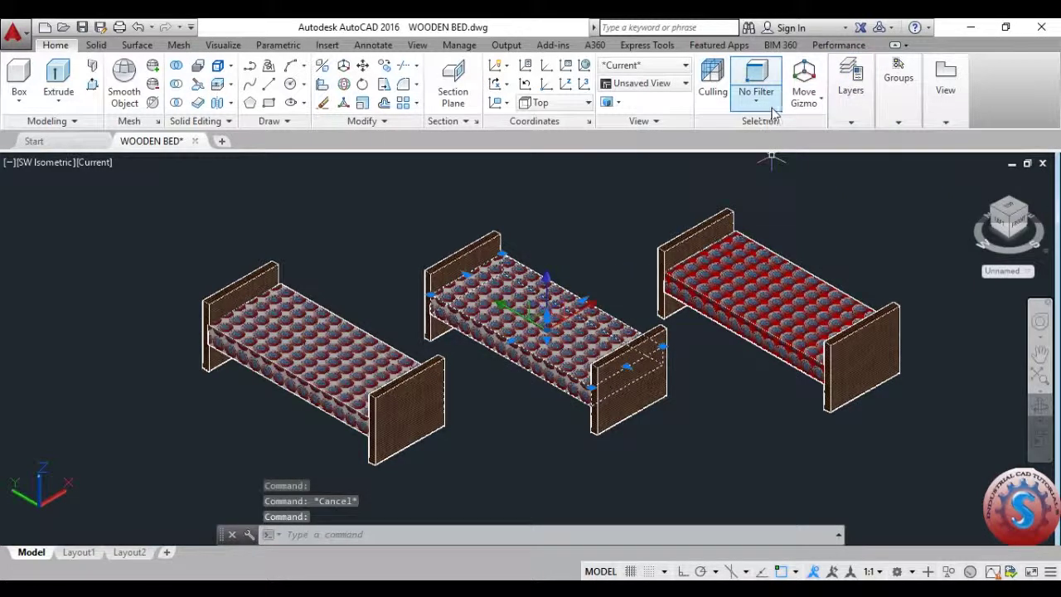
pyautogui.click(854, 123)
pyautogui.click(954, 139)
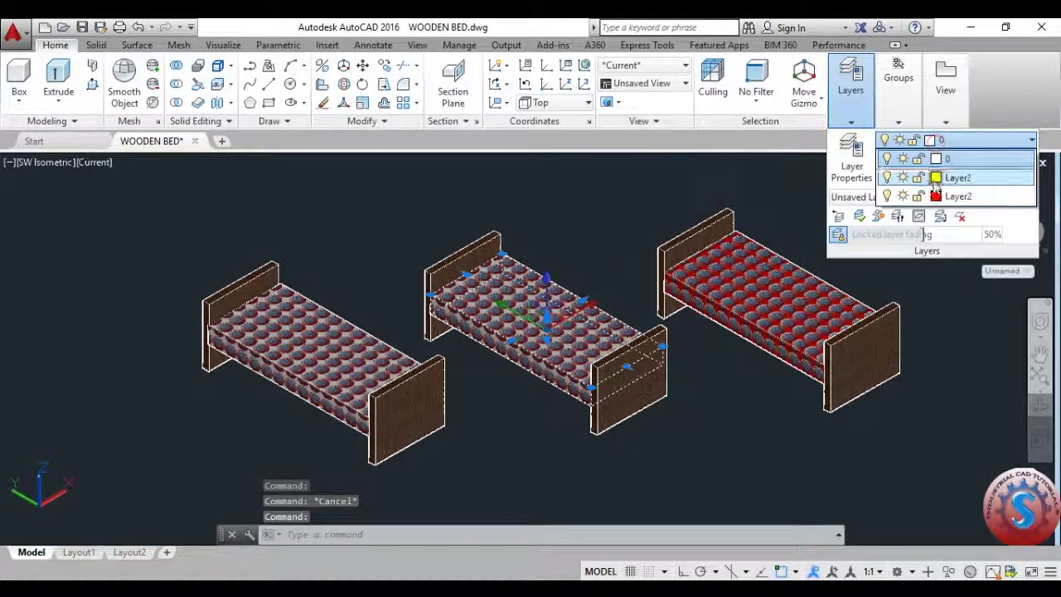
pyautogui.click(934, 183)
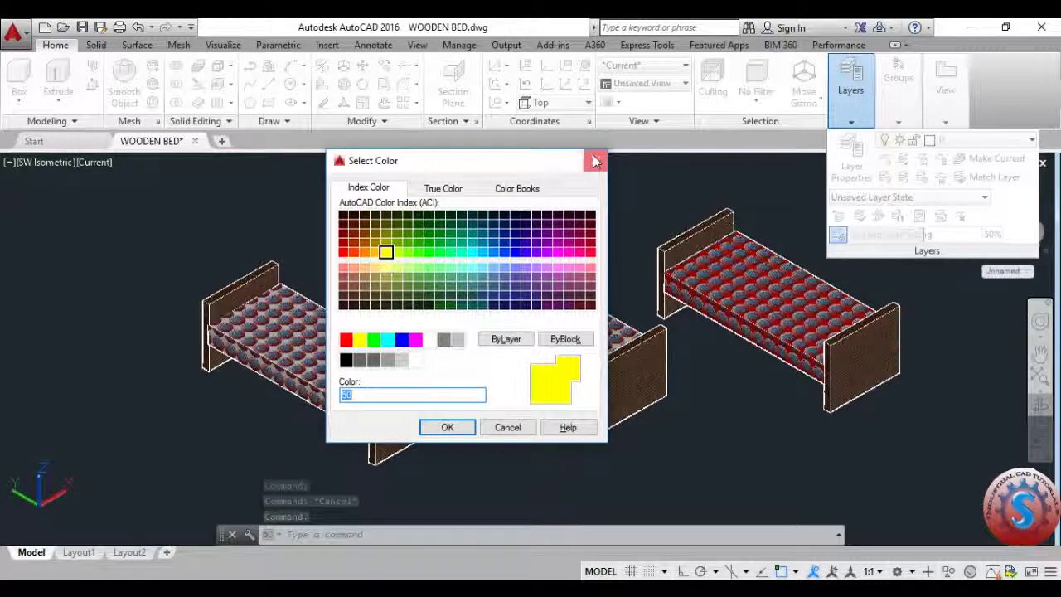
pyautogui.click(594, 160)
pyautogui.moveTo(860, 123)
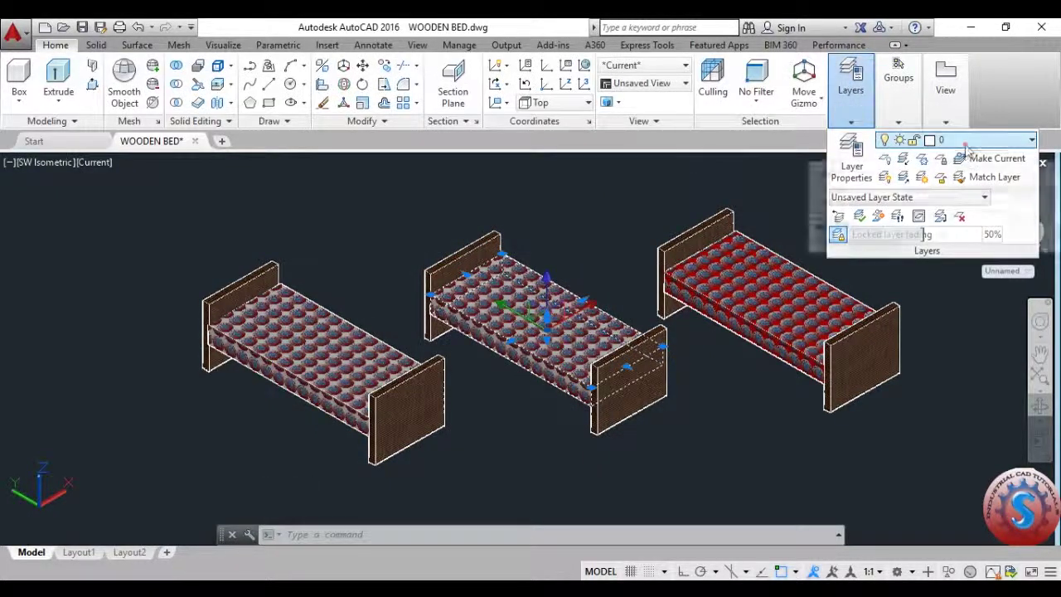
pyautogui.click(1030, 141)
pyautogui.click(987, 176)
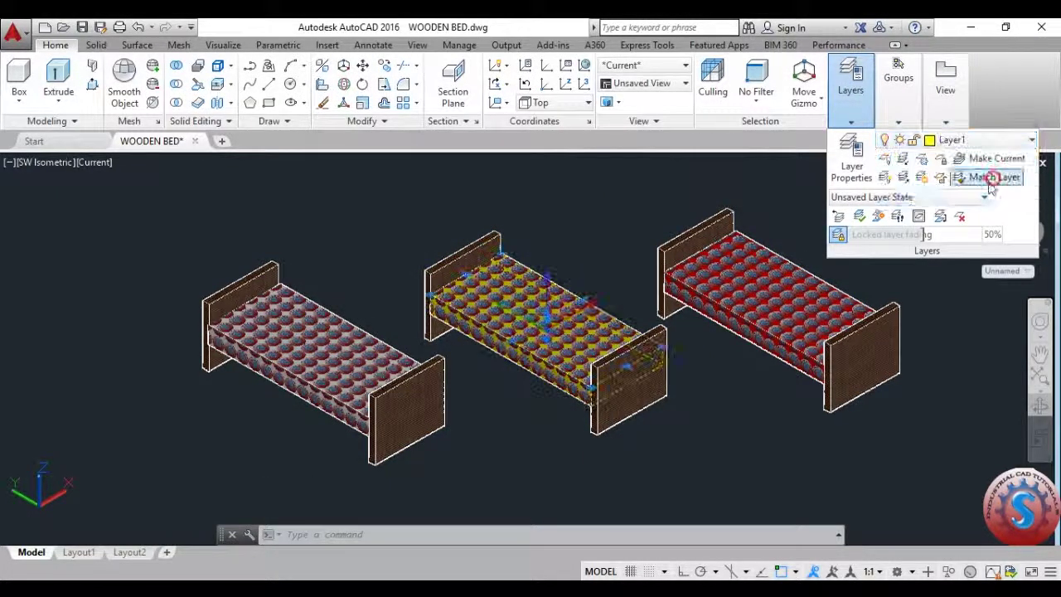
pyautogui.press('Escape')
# Clear the headboard selection with Esc and zoom and pan until all three beds are framed.
pyautogui.scroll(-5, 635, 343)
pyautogui.scroll(3, 636, 343)
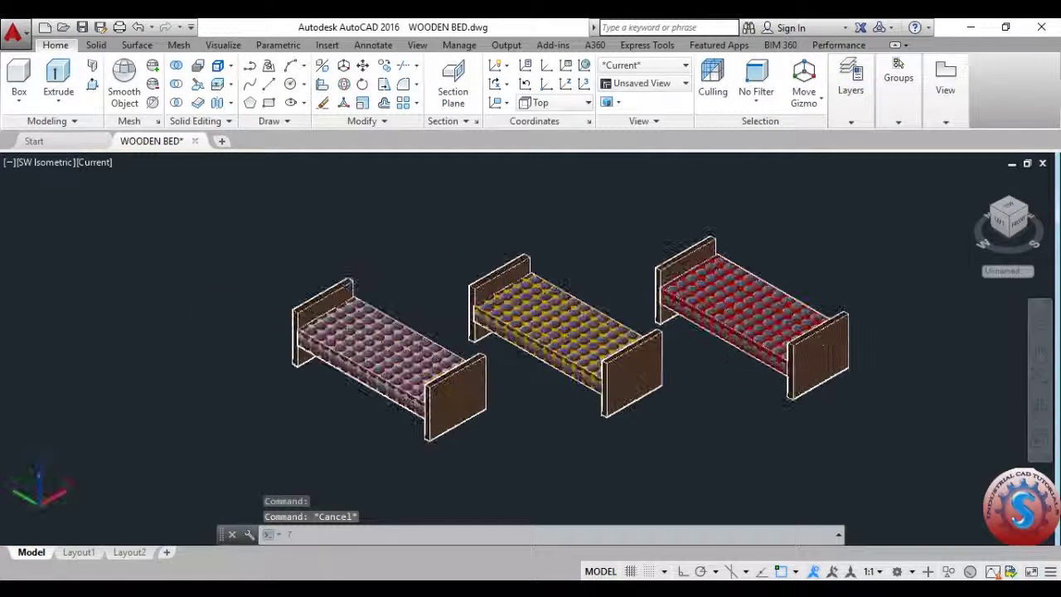
pyautogui.scroll(-2, 635, 344)
pyautogui.scroll(3, 635, 343)
pyautogui.moveTo(663, 365)
pyautogui.mouseDown(button='middle')
pyautogui.moveTo(715, 339)
pyautogui.moveTo(668, 349)
pyautogui.mouseUp(button='middle')
pyautogui.scroll(2, 711, 339)
pyautogui.scroll(2, 668, 348)
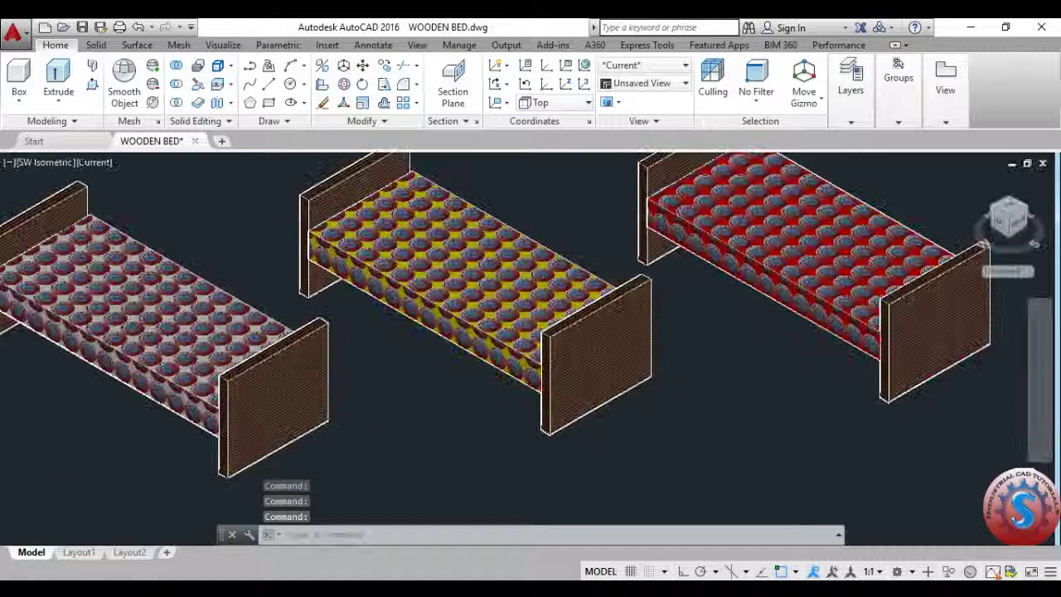
pyautogui.scroll(-4, 588, 357)
pyautogui.scroll(2, 585, 354)
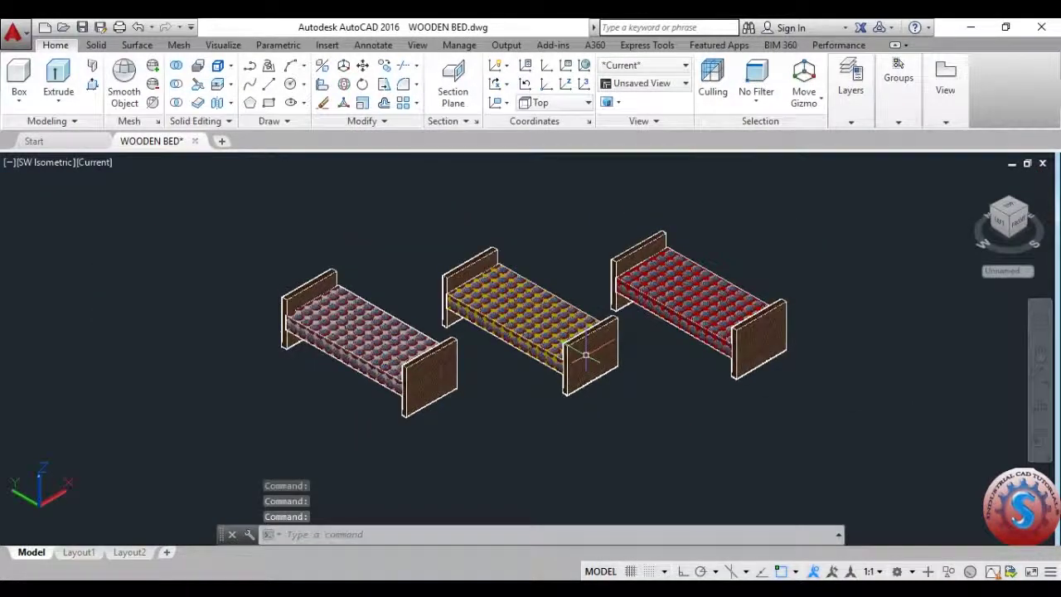
pyautogui.scroll(2, 603, 338)
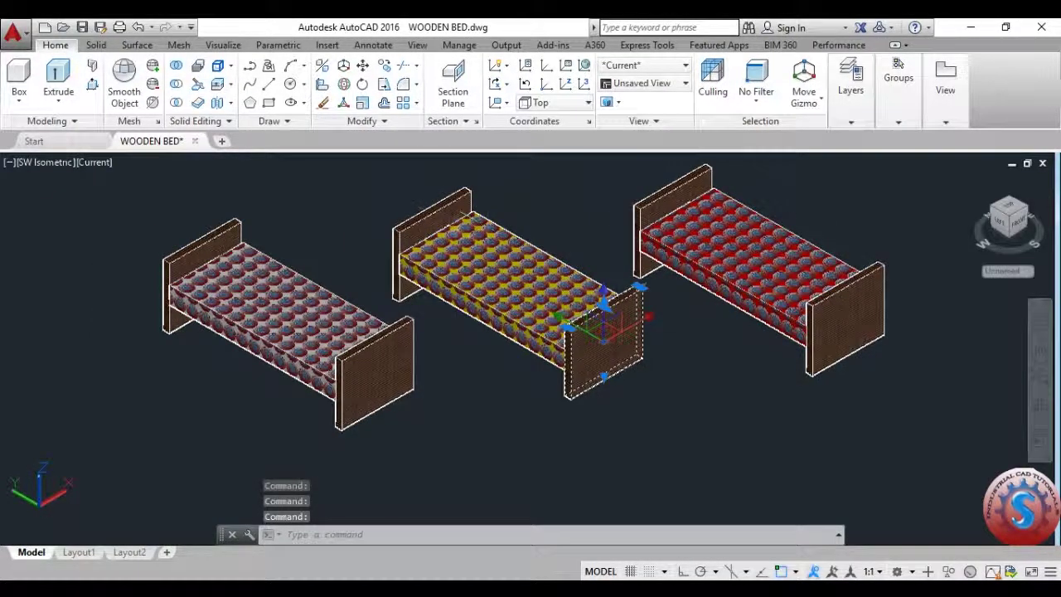
pyautogui.press('Escape')
pyautogui.scroll(-4, 599, 325)
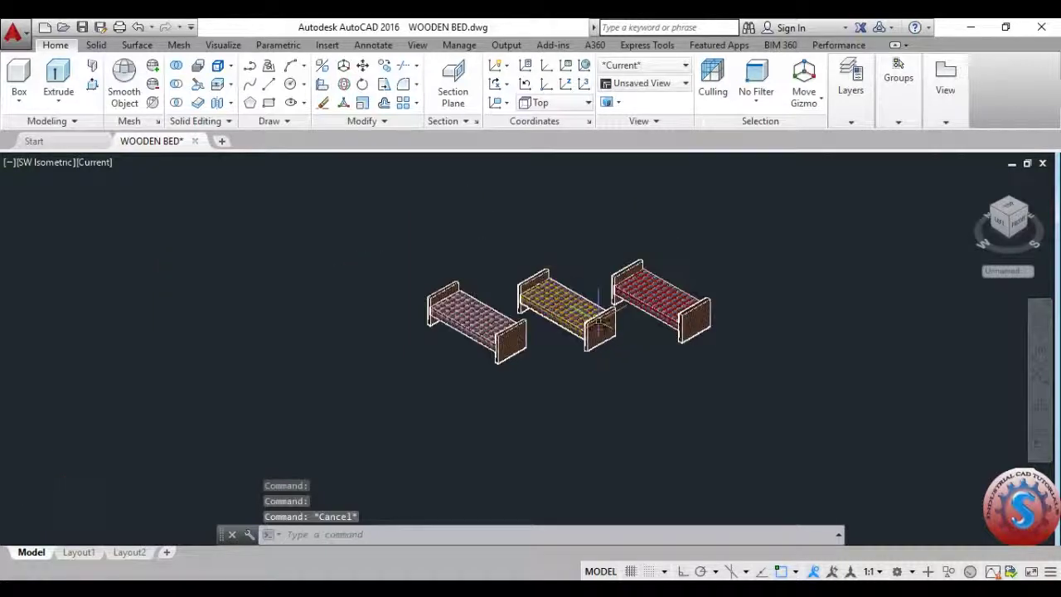
pyautogui.scroll(3, 597, 320)
pyautogui.moveTo(597, 320); pyautogui.dragTo(597, 330, button='middle')
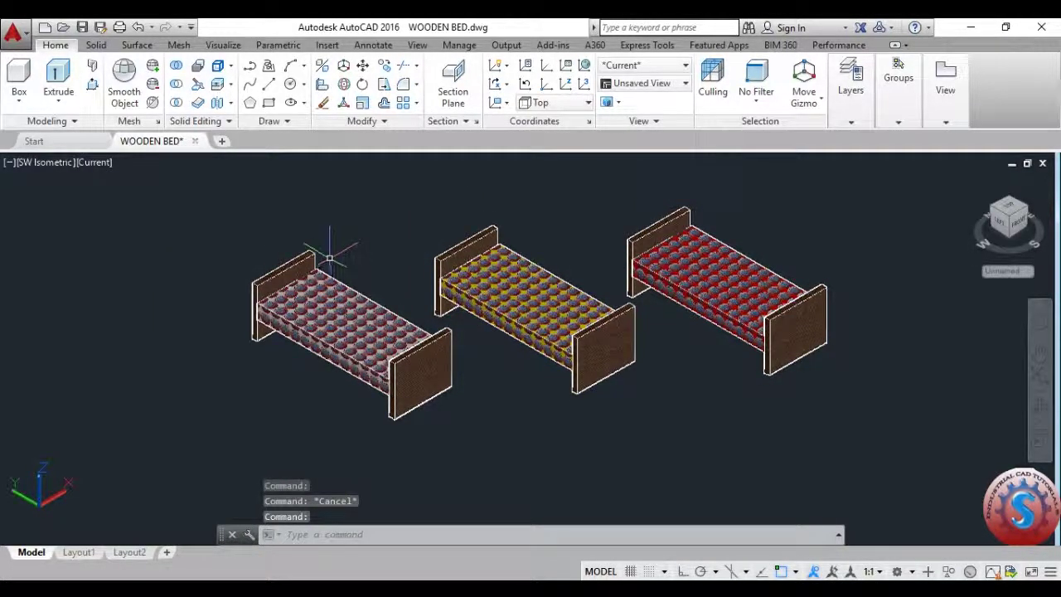
# Browse the Parametric, Mesh, Featured Apps, Solid and Home tabs, ending on Visualize.
pyautogui.click(267, 47)
pyautogui.click(176, 45)
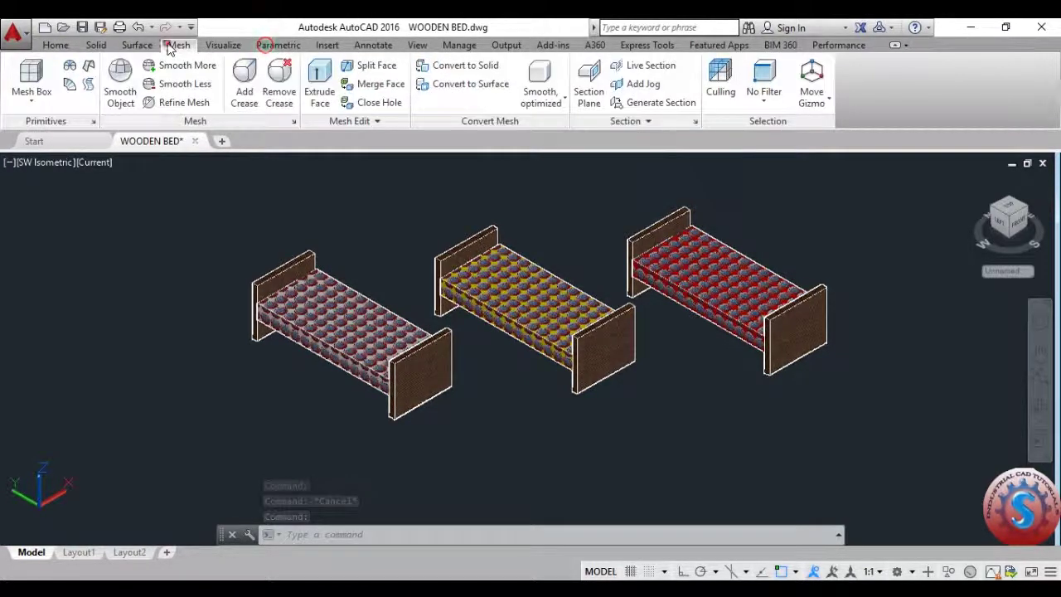
pyautogui.click(728, 46)
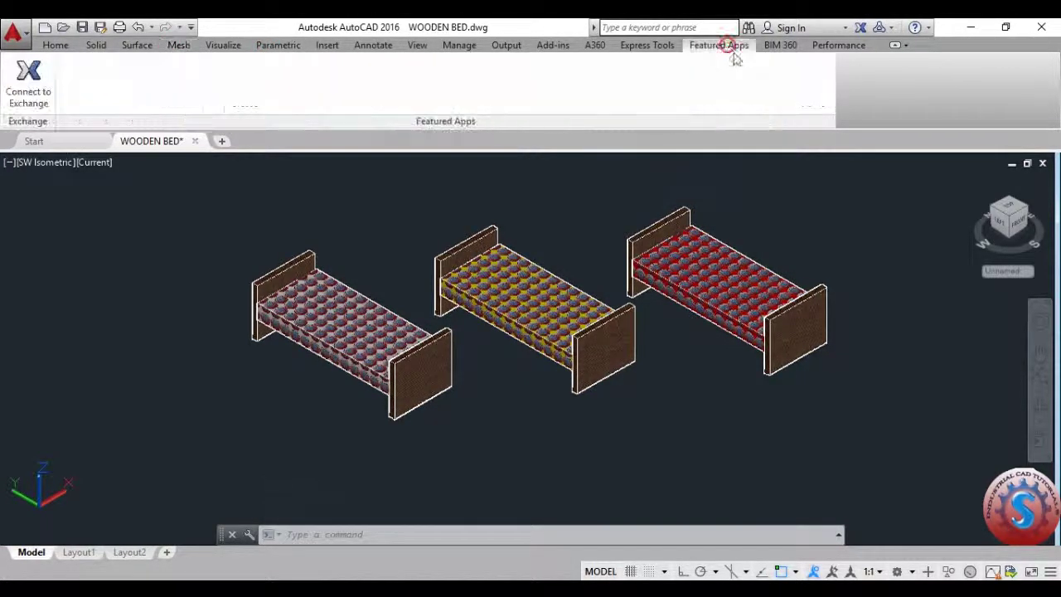
pyautogui.click(99, 46)
pyautogui.click(58, 45)
pyautogui.click(96, 45)
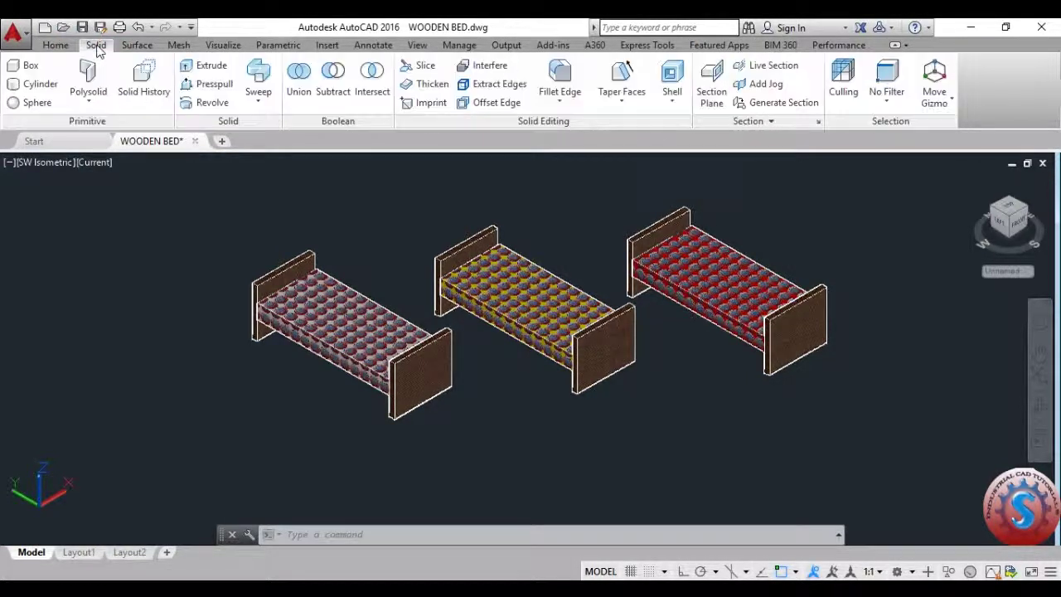
pyautogui.click(224, 45)
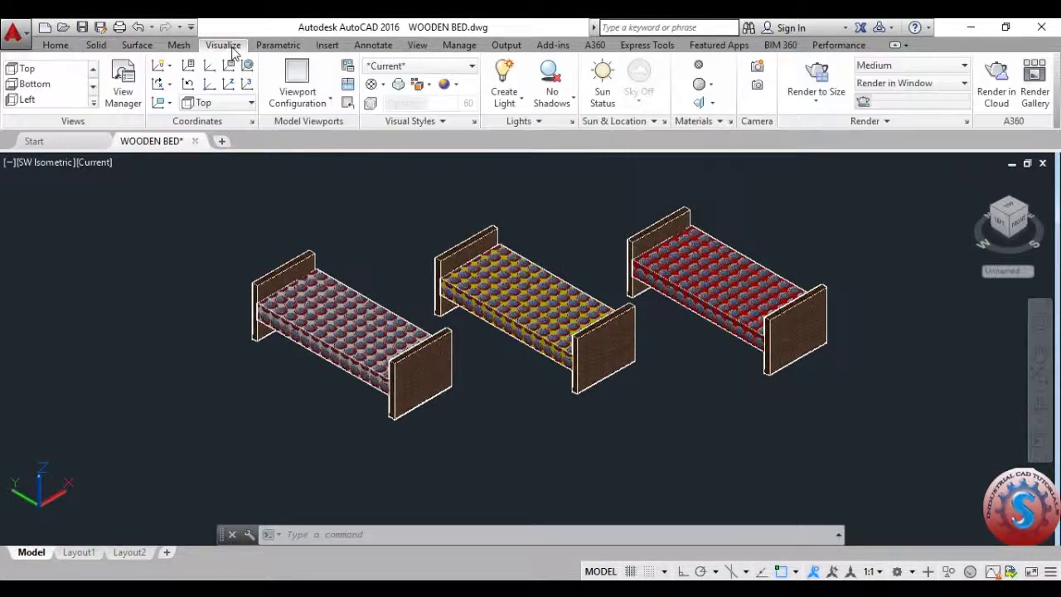
# In Attach By Layer, assign Cardboard(1) to Layer 1 and Birch to Layer2, then close the dialog.
pyautogui.click(715, 121)
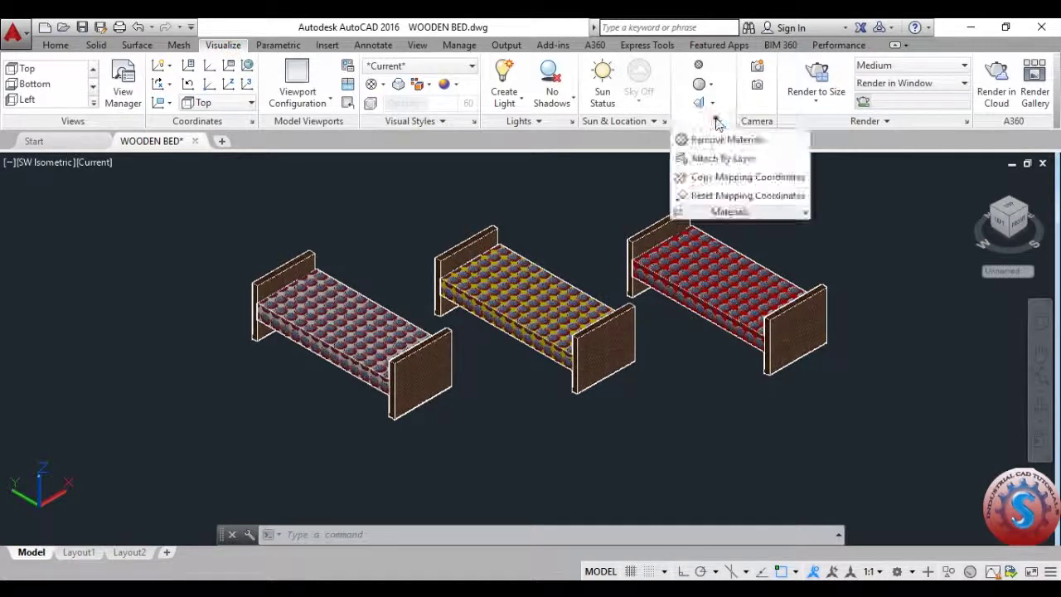
pyautogui.click(722, 158)
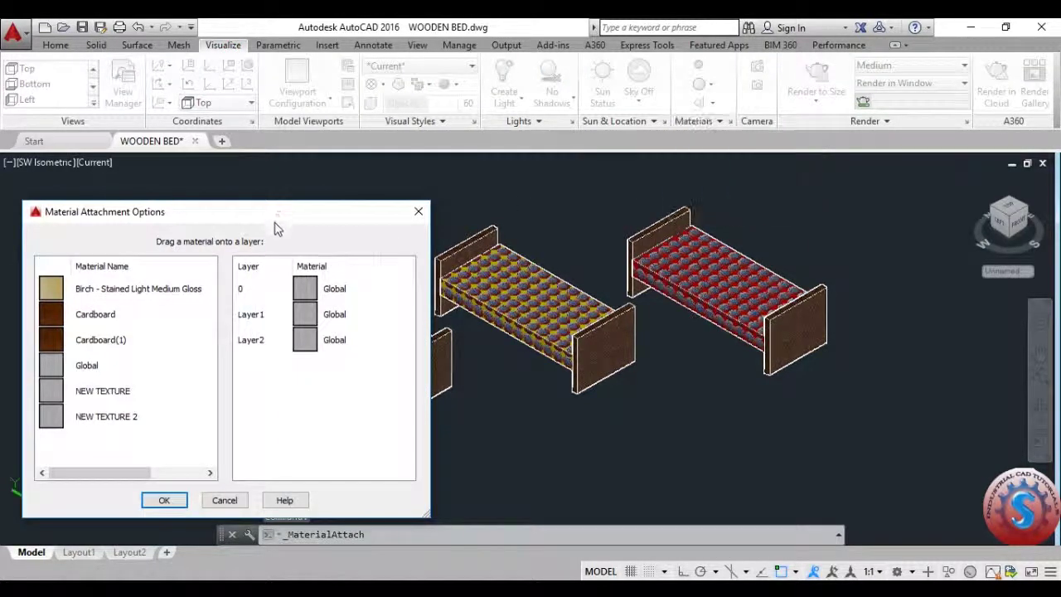
pyautogui.moveTo(275, 217); pyautogui.dragTo(312, 173)
pyautogui.click(347, 276)
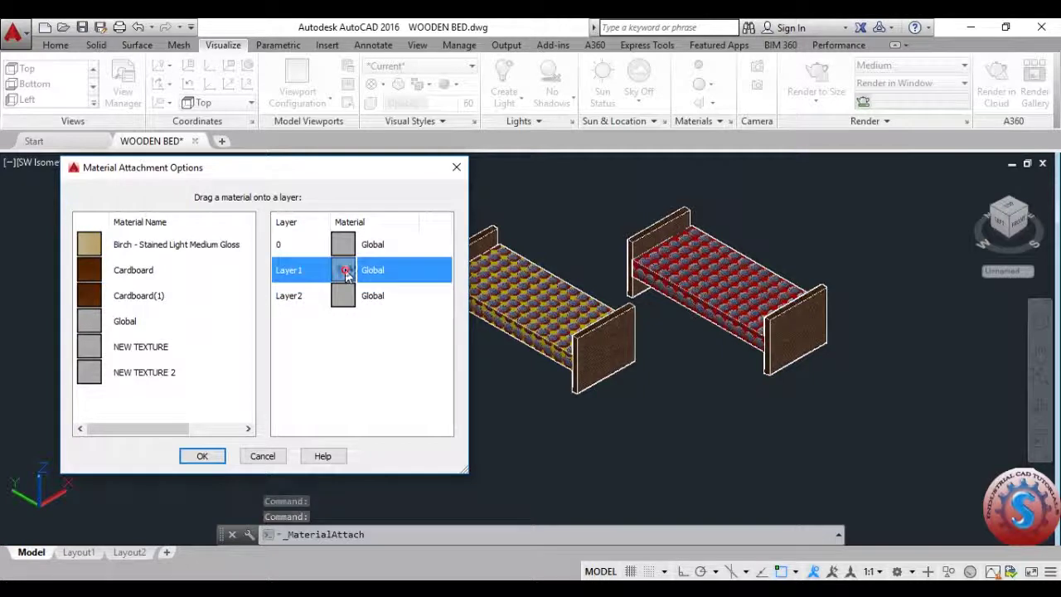
pyautogui.click(348, 295)
pyautogui.click(346, 276)
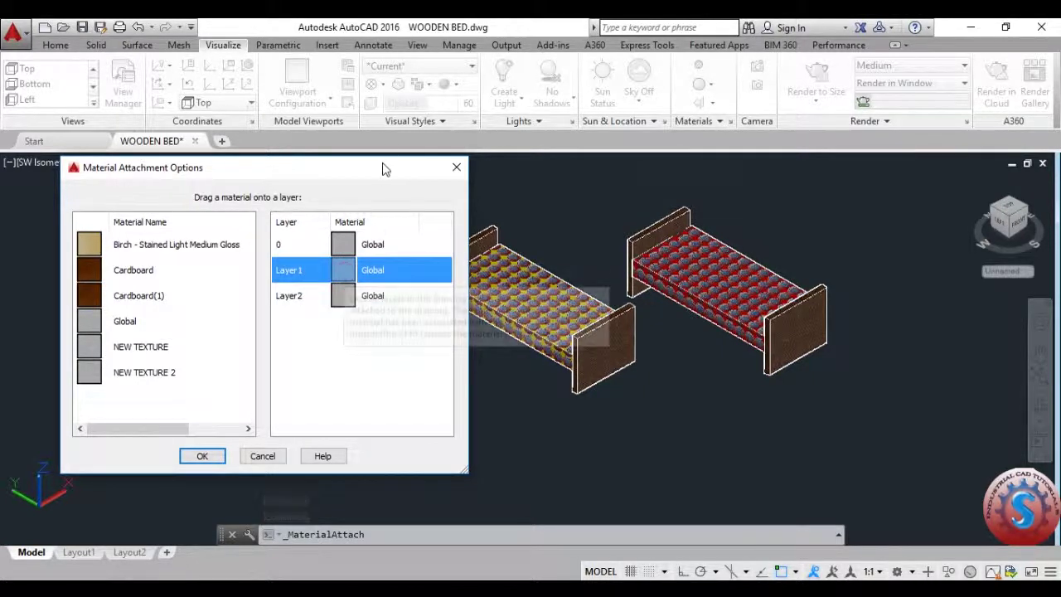
pyautogui.moveTo(384, 166); pyautogui.dragTo(323, 177)
pyautogui.moveTo(68, 318); pyautogui.dragTo(296, 282)
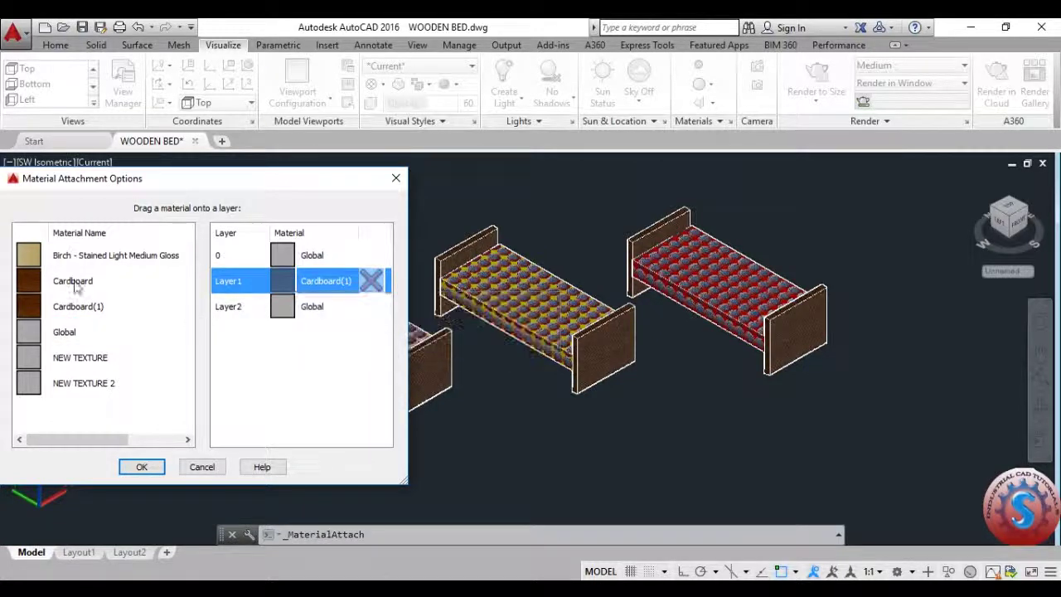
pyautogui.moveTo(77, 257); pyautogui.dragTo(296, 314)
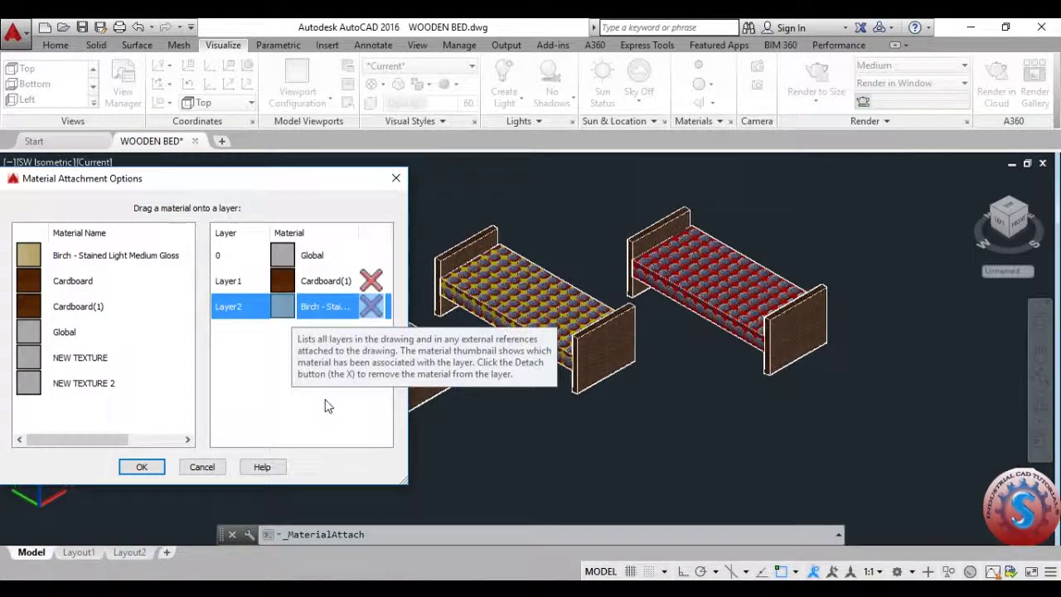
pyautogui.click(142, 467)
pyautogui.scroll(2, 580, 308)
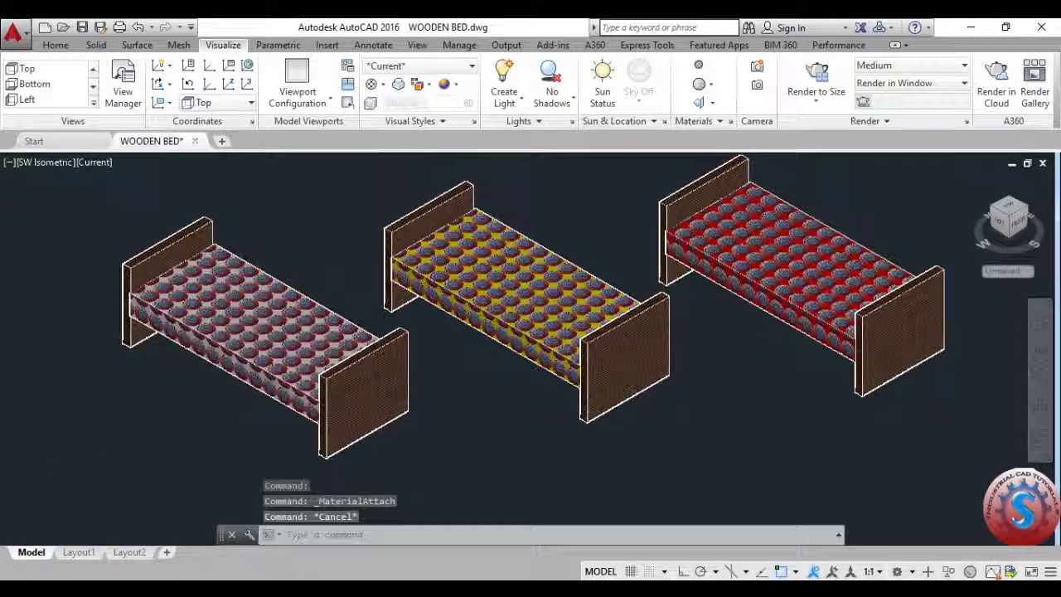
# Open Attach By Layer and drag Birch - Stained Light Medium Gloss onto Layer1 and Layer2.
pyautogui.scroll(-3, 547, 331)
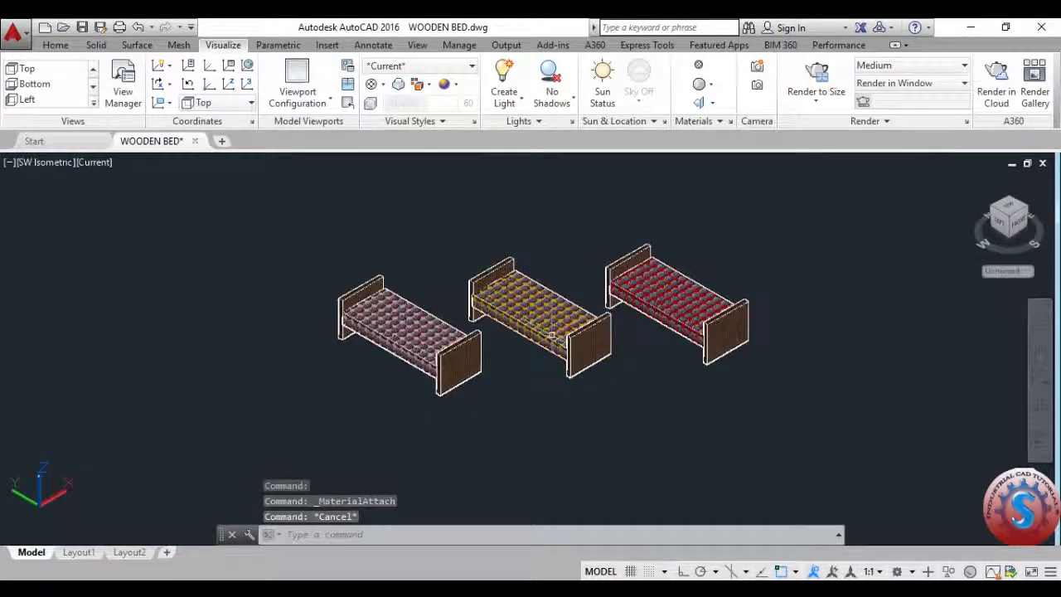
pyautogui.scroll(2, 551, 335)
pyautogui.click(721, 122)
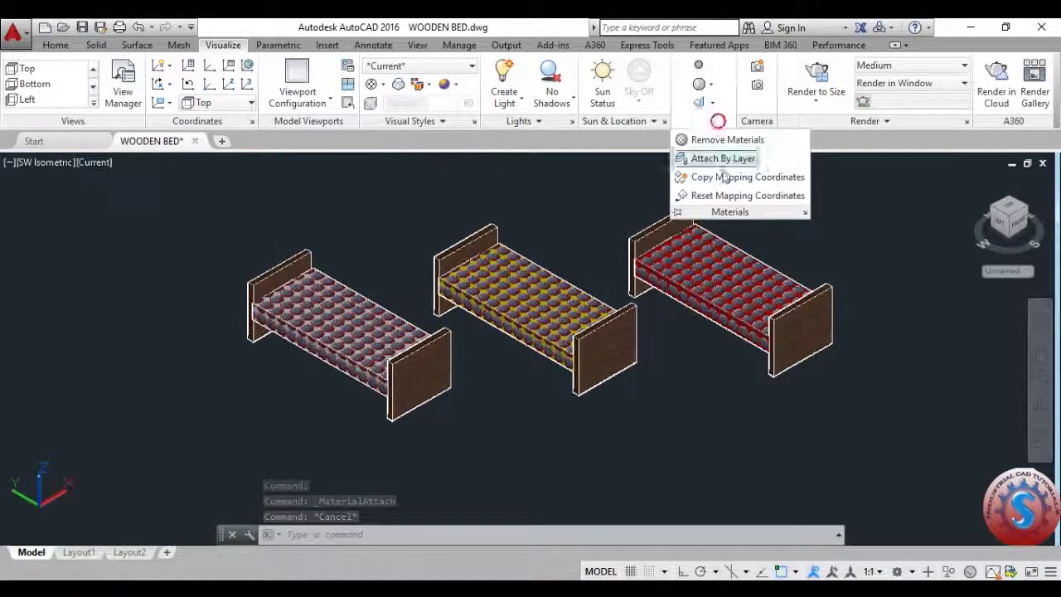
pyautogui.click(723, 160)
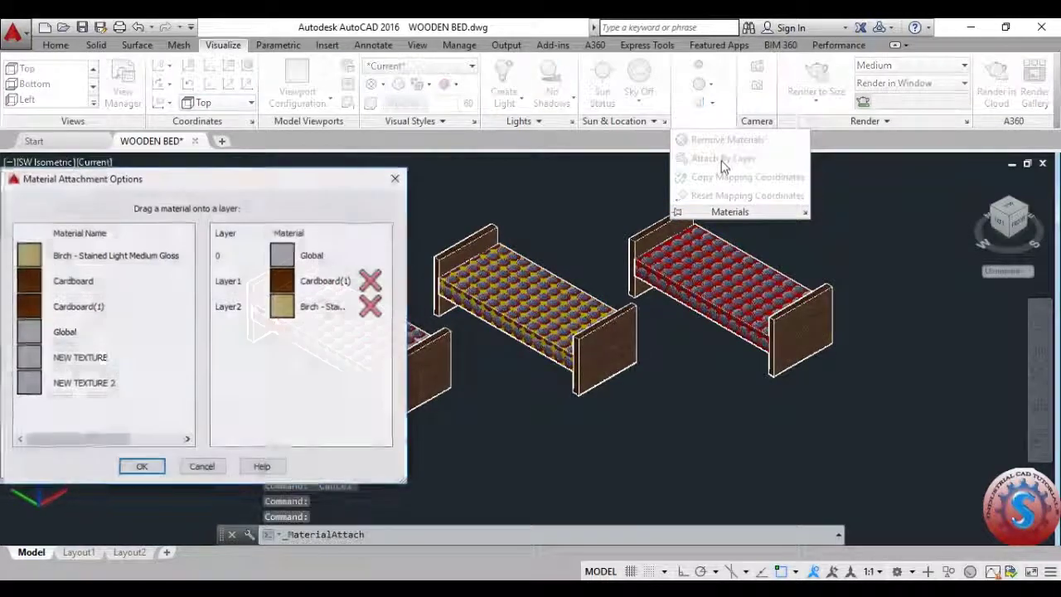
pyautogui.click(82, 256)
pyautogui.moveTo(253, 284); pyautogui.dragTo(249, 284)
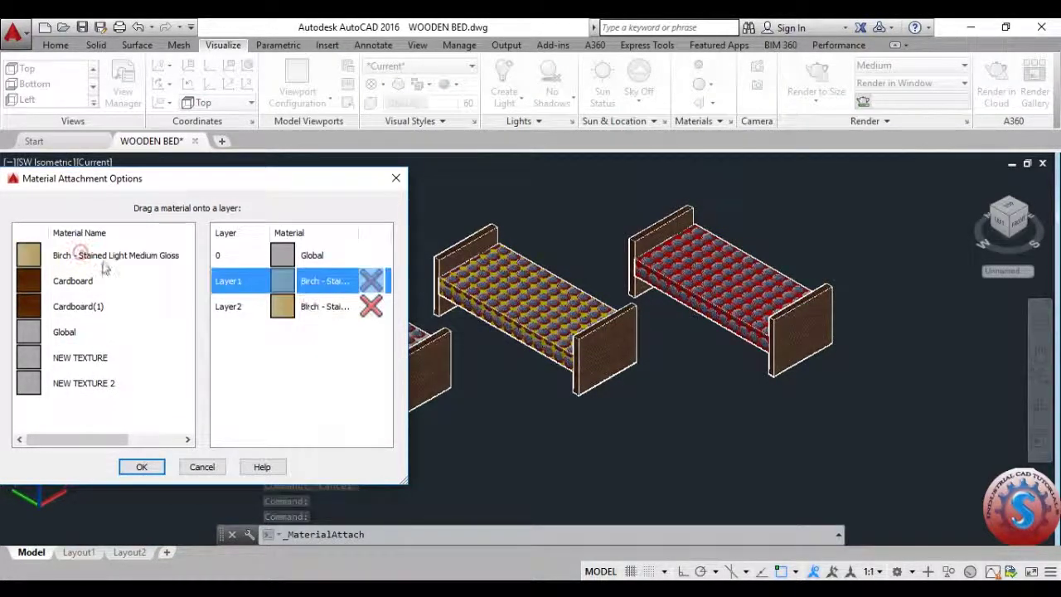
pyautogui.moveTo(108, 256); pyautogui.dragTo(240, 305)
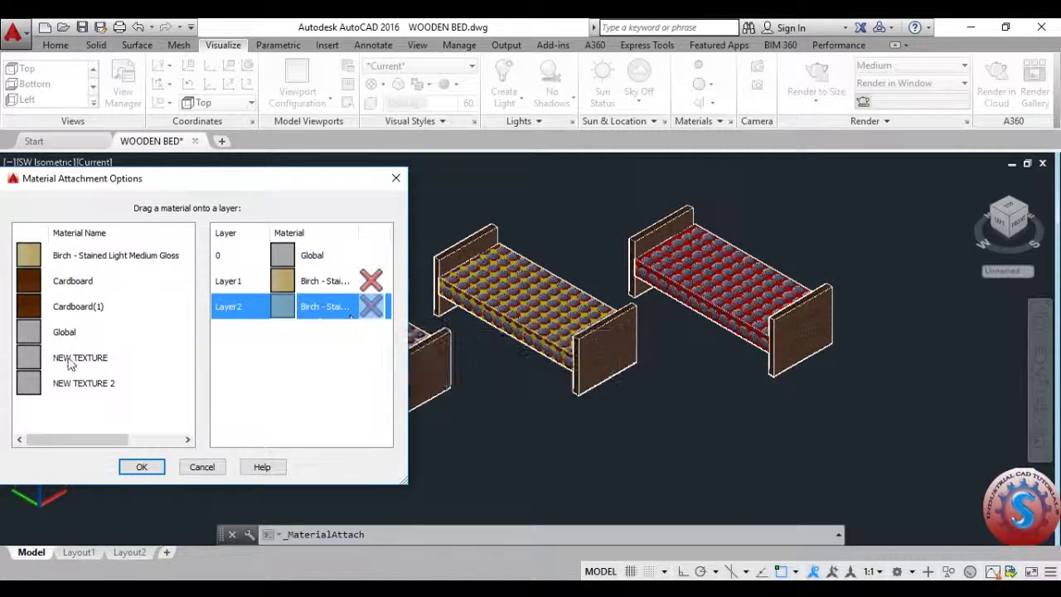
# Attach NEW TEXTURE to Layer1 and NEW TEXTURE 2 to Layer2, and confirm with OK.
pyautogui.moveTo(70, 357); pyautogui.dragTo(442, 356)
pyautogui.moveTo(621, 364); pyautogui.dragTo(618, 371)
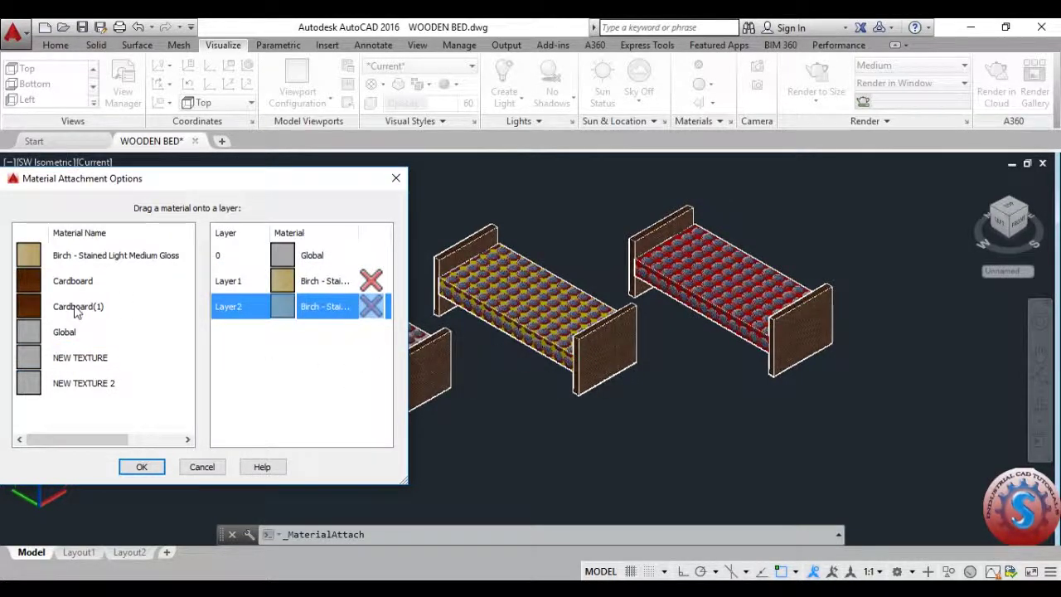
pyautogui.moveTo(63, 331); pyautogui.dragTo(249, 306)
pyautogui.moveTo(80, 357); pyautogui.dragTo(310, 288)
pyautogui.moveTo(87, 382); pyautogui.dragTo(321, 306)
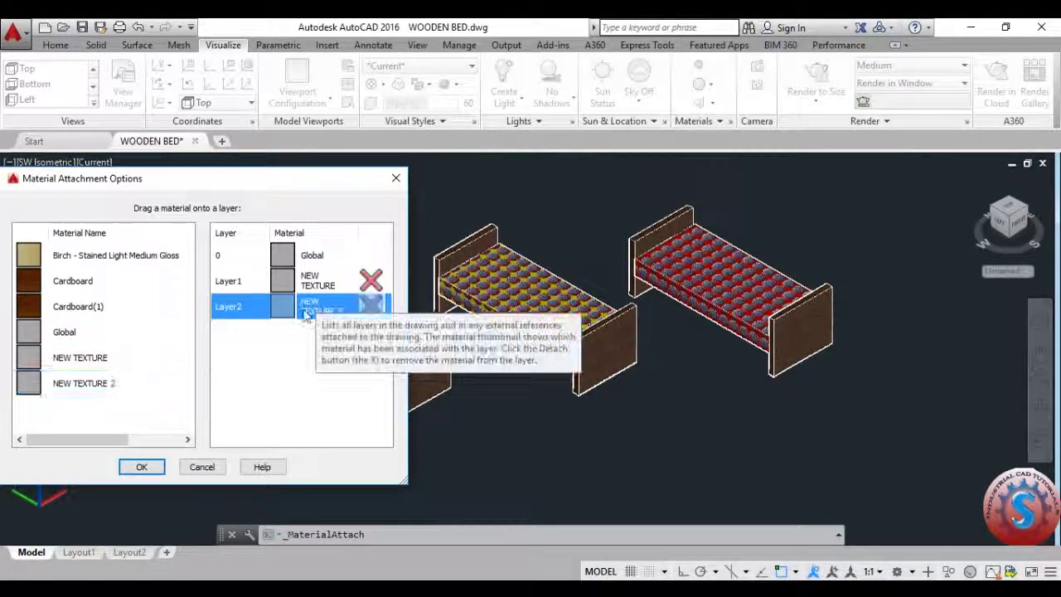
pyautogui.click(152, 465)
pyautogui.scroll(-4, 509, 380)
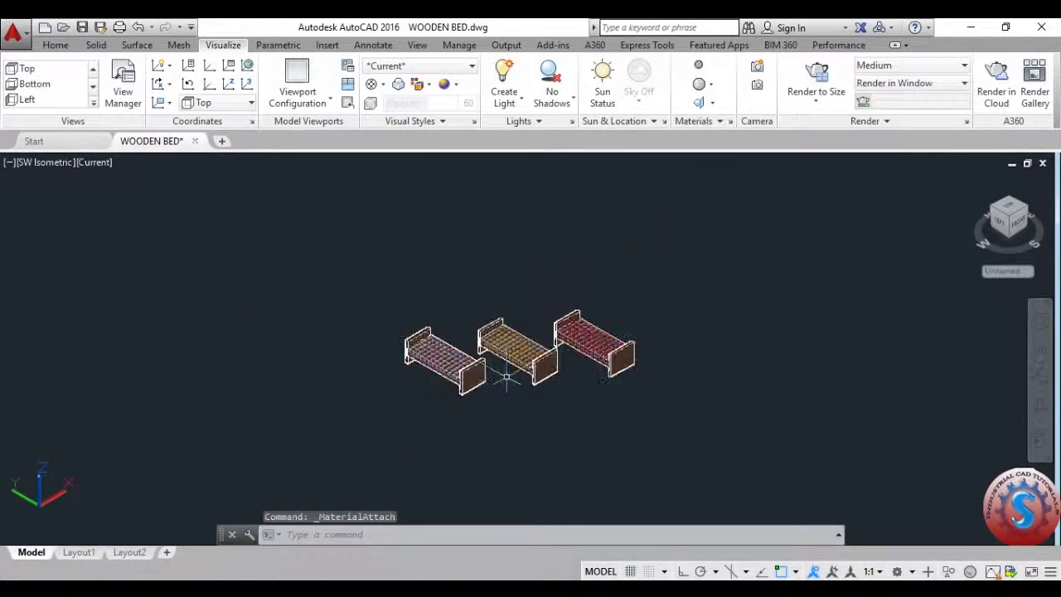
pyautogui.scroll(3, 497, 373)
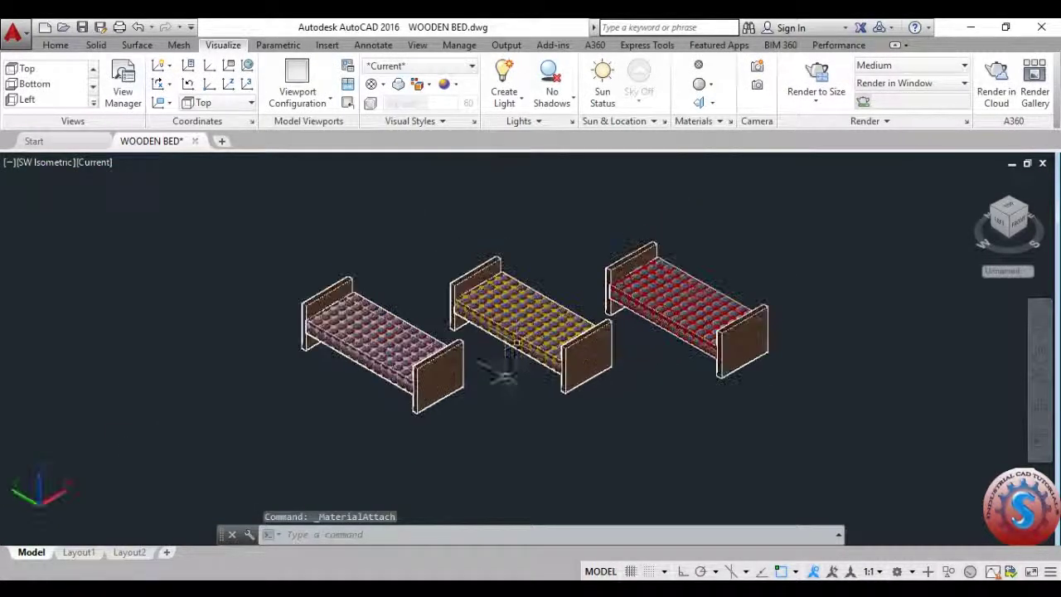
pyautogui.click(718, 121)
# In Attach By Layer, detach the materials from Layer1 and Layer2 and review the layer and material lists.
pyautogui.click(709, 157)
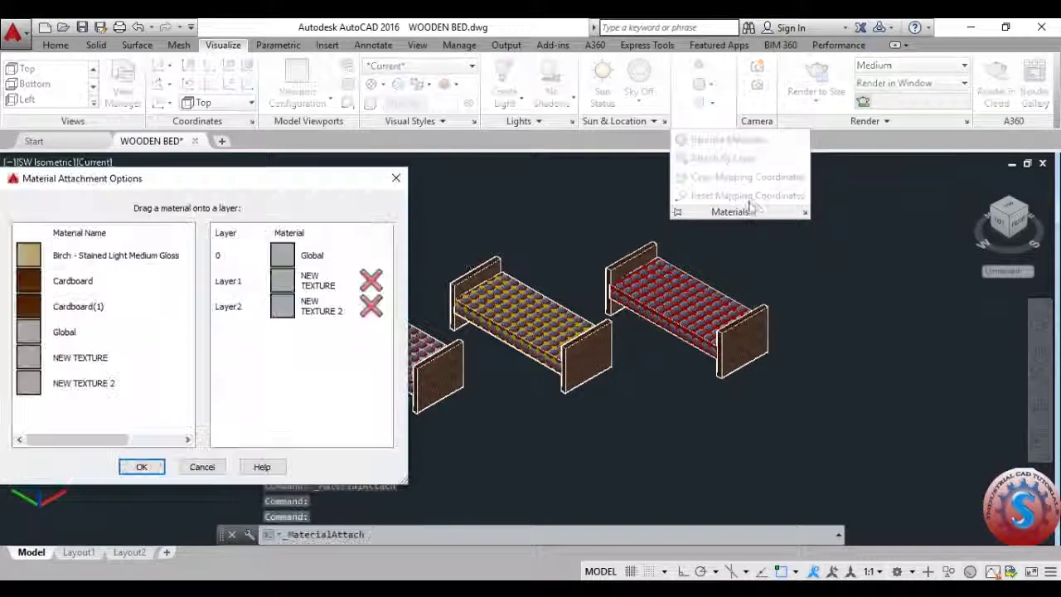
pyautogui.click(369, 282)
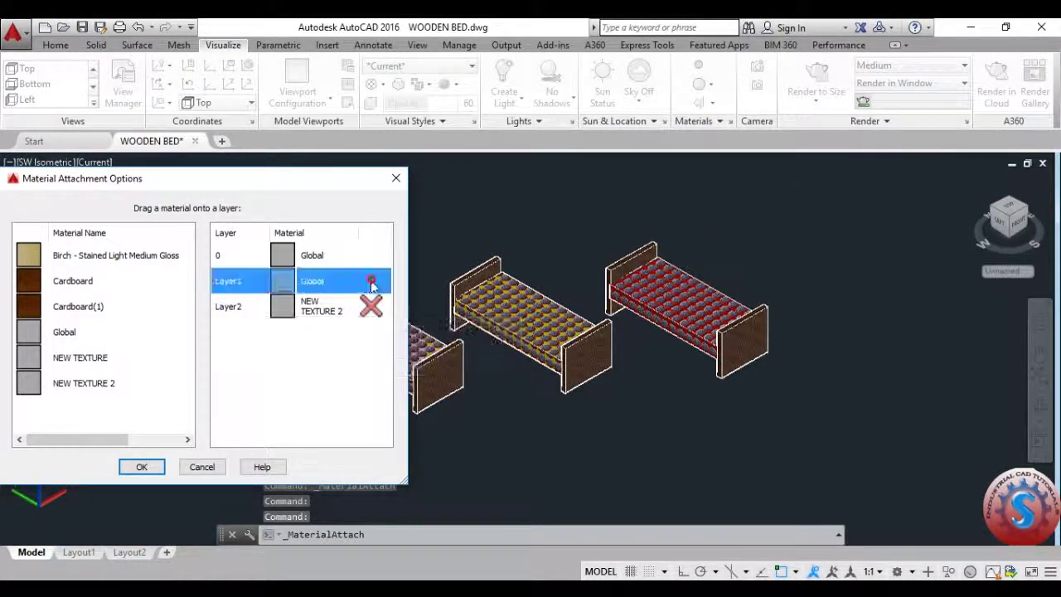
pyautogui.click(370, 307)
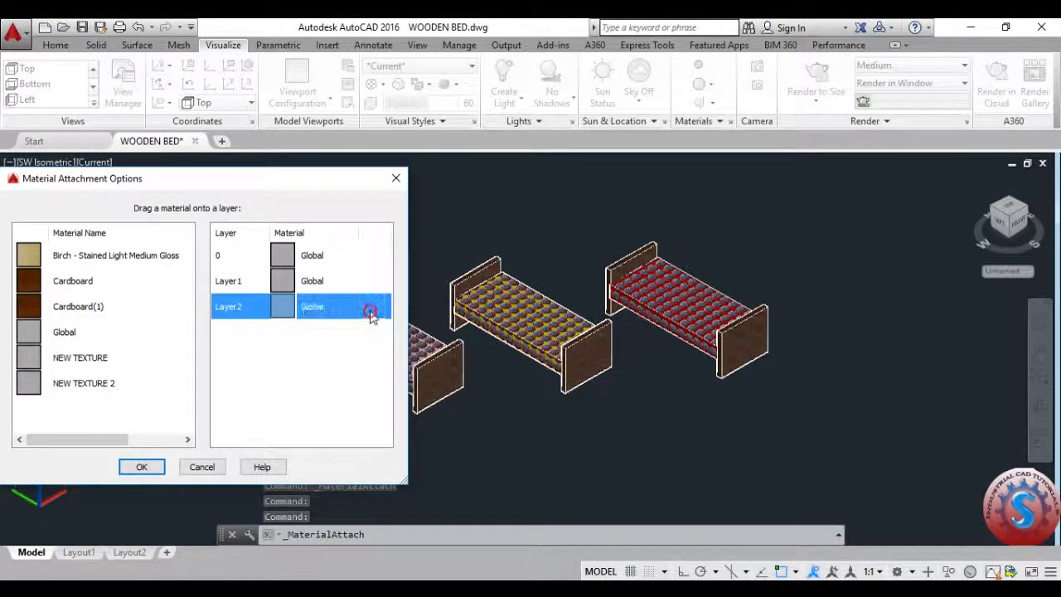
pyautogui.click(323, 280)
pyautogui.click(320, 259)
pyautogui.click(301, 307)
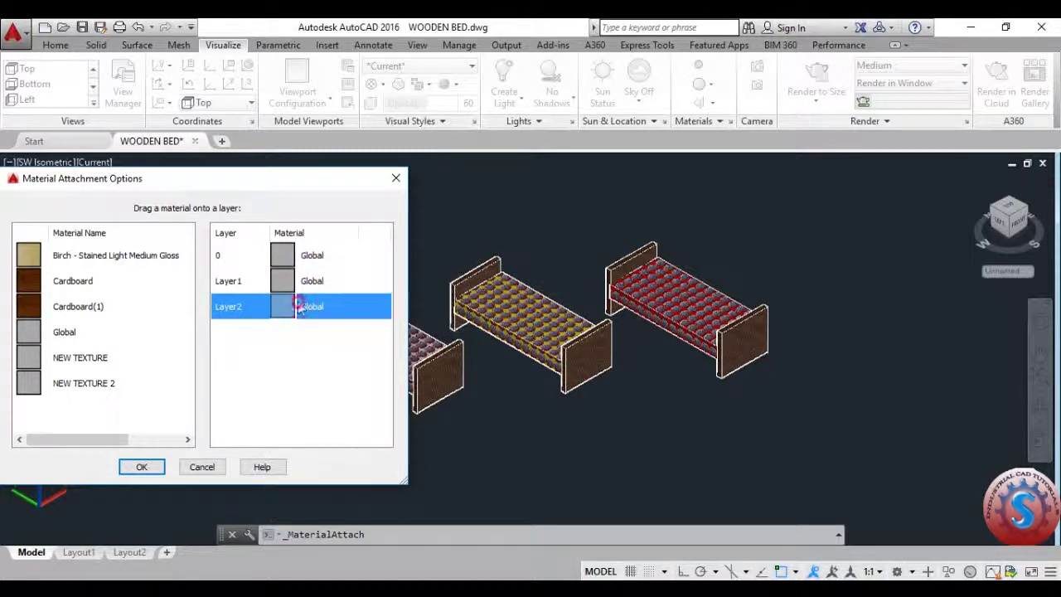
pyautogui.click(71, 259)
pyautogui.click(72, 283)
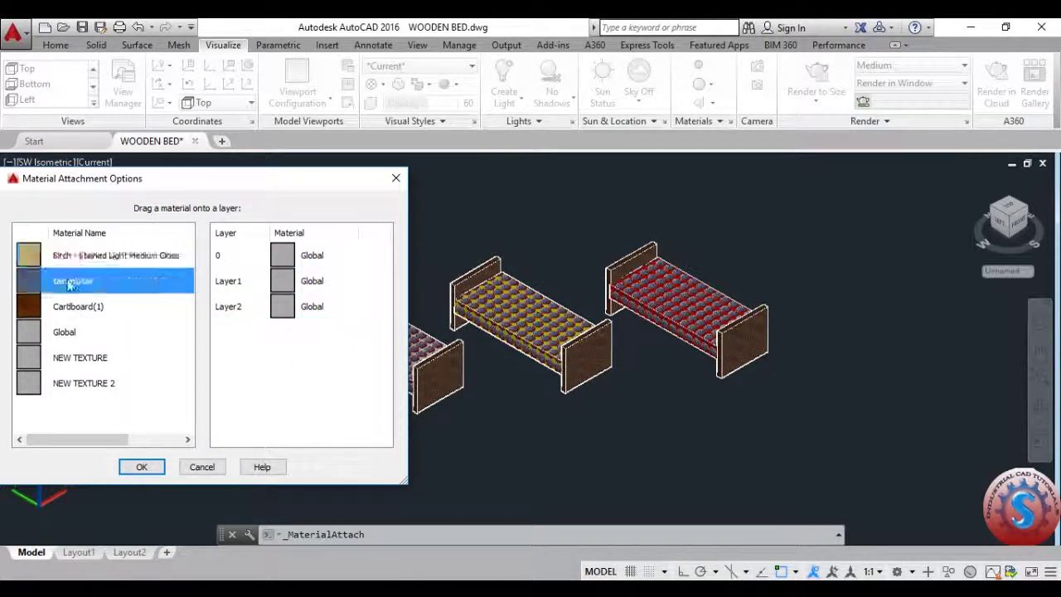
pyautogui.click(71, 306)
pyautogui.click(69, 331)
pyautogui.click(71, 380)
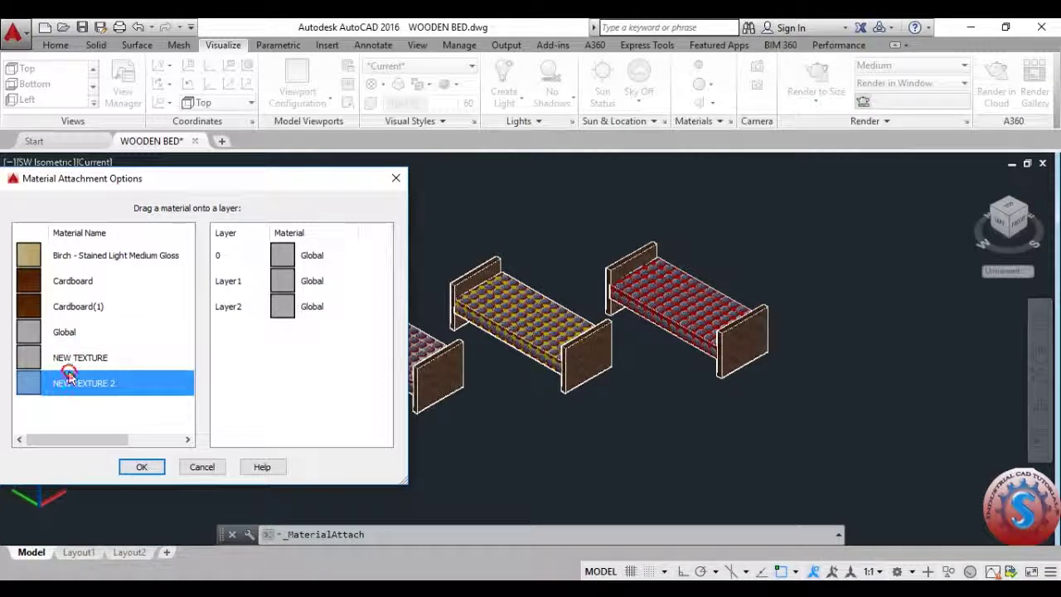
# Assign Cardboard to Layer1 and Birch to Layer2 and layer 0, then cancel the dialog.
pyautogui.moveTo(74, 282); pyautogui.dragTo(303, 382)
pyautogui.moveTo(98, 286); pyautogui.dragTo(303, 343)
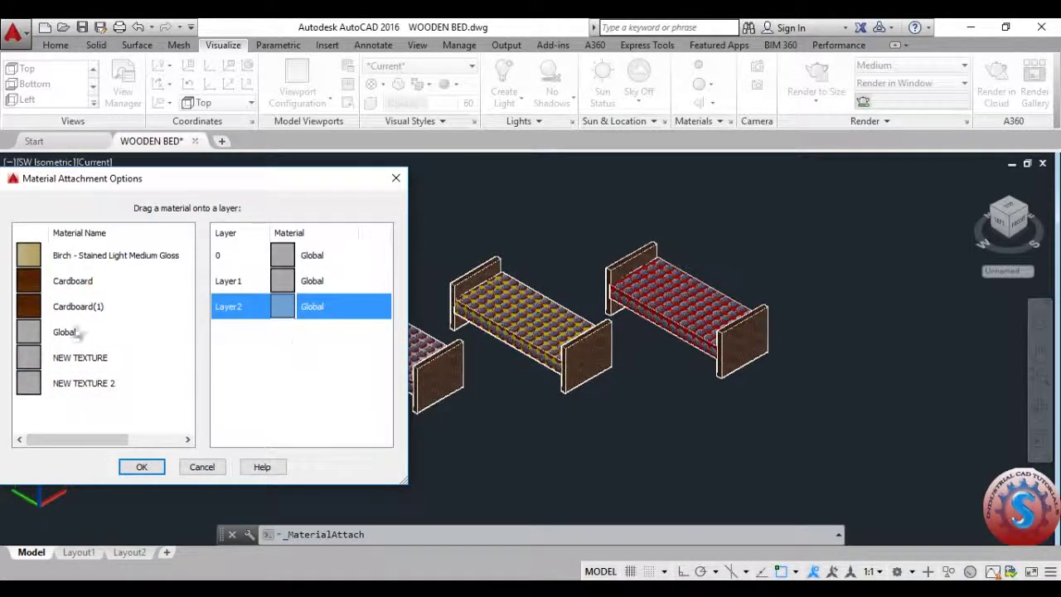
pyautogui.moveTo(73, 330); pyautogui.dragTo(154, 323)
pyautogui.moveTo(64, 286); pyautogui.dragTo(236, 281)
pyautogui.moveTo(116, 257); pyautogui.dragTo(240, 307)
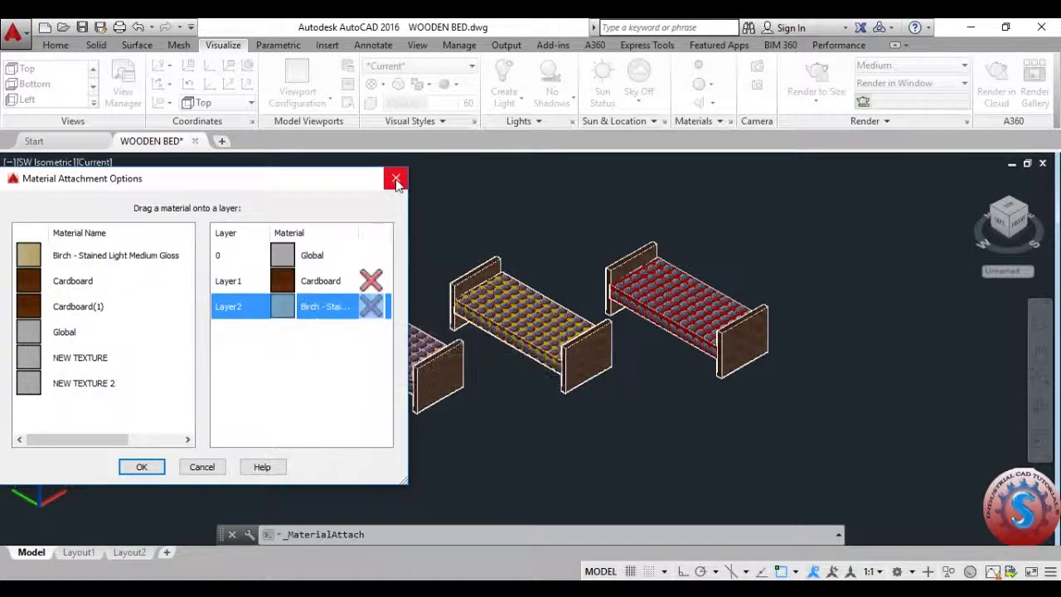
pyautogui.moveTo(98, 258); pyautogui.dragTo(236, 256)
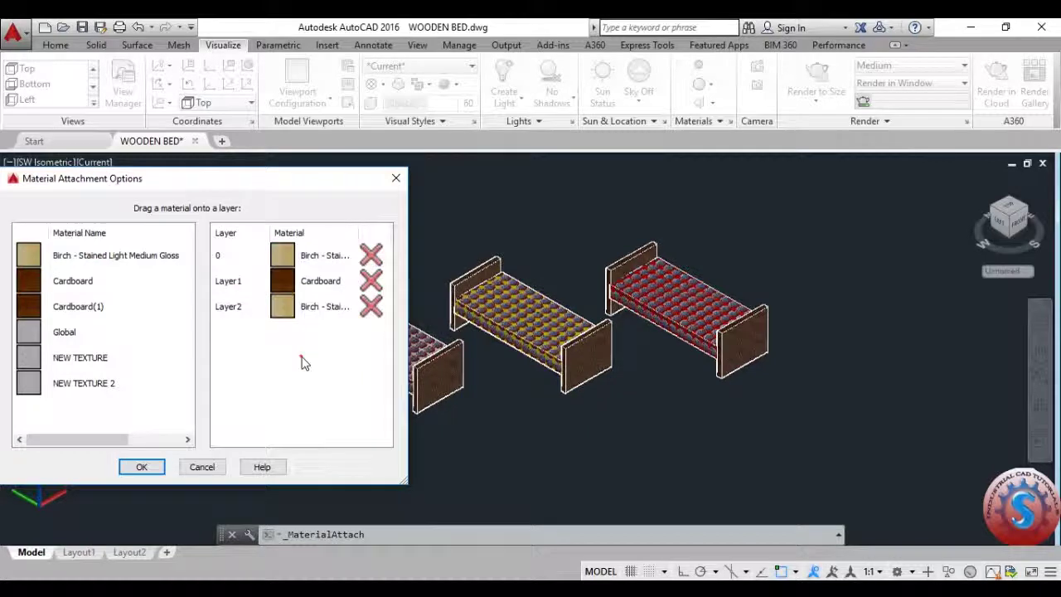
pyautogui.click(301, 355)
pyautogui.click(311, 317)
pyautogui.click(228, 280)
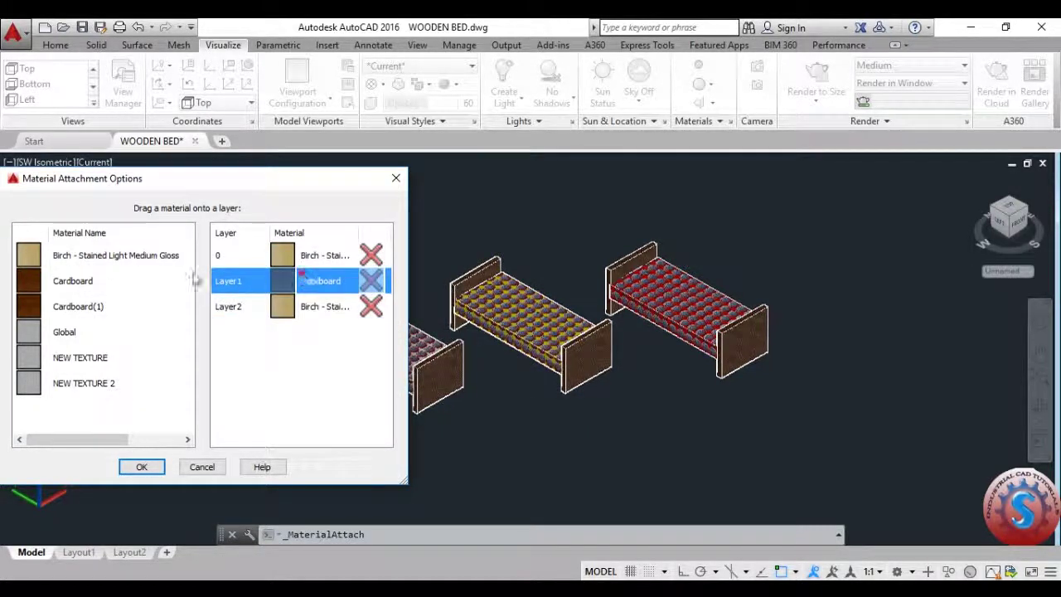
pyautogui.click(396, 180)
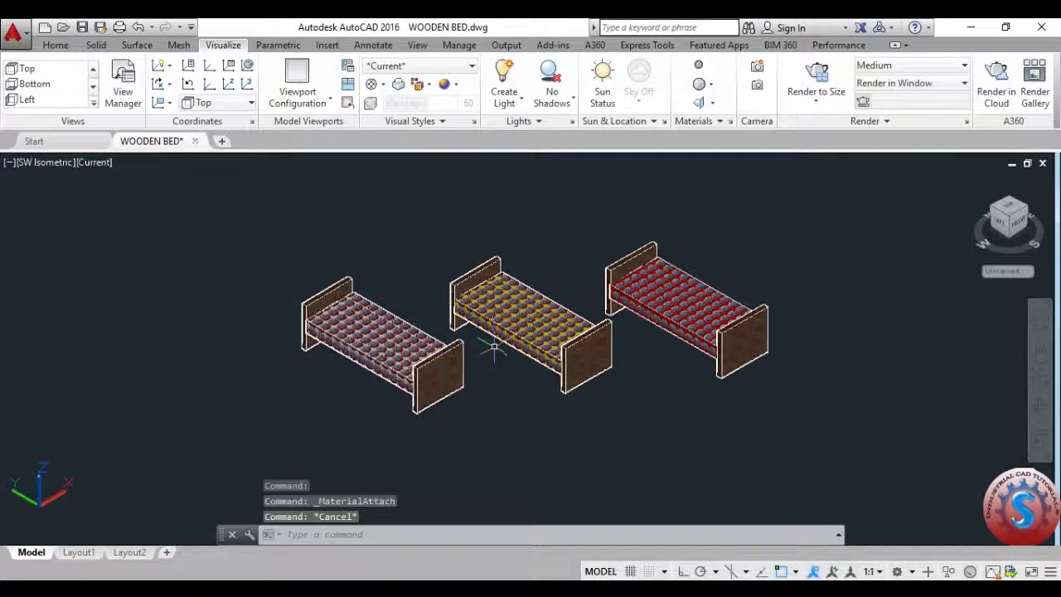
# Check the layer-material assignments in Attach By Layer twice, inspecting Layer1's row, then close it.
pyautogui.scroll(-2, 604, 355)
pyautogui.scroll(1, 613, 373)
pyautogui.moveTo(613, 373); pyautogui.dragTo(586, 369, button='middle')
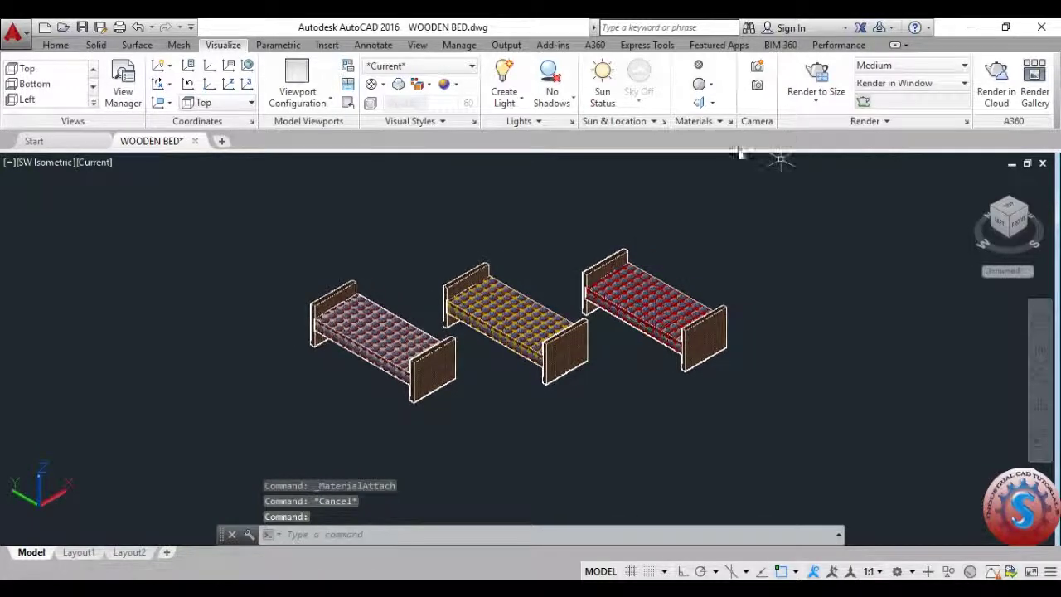
pyautogui.click(719, 122)
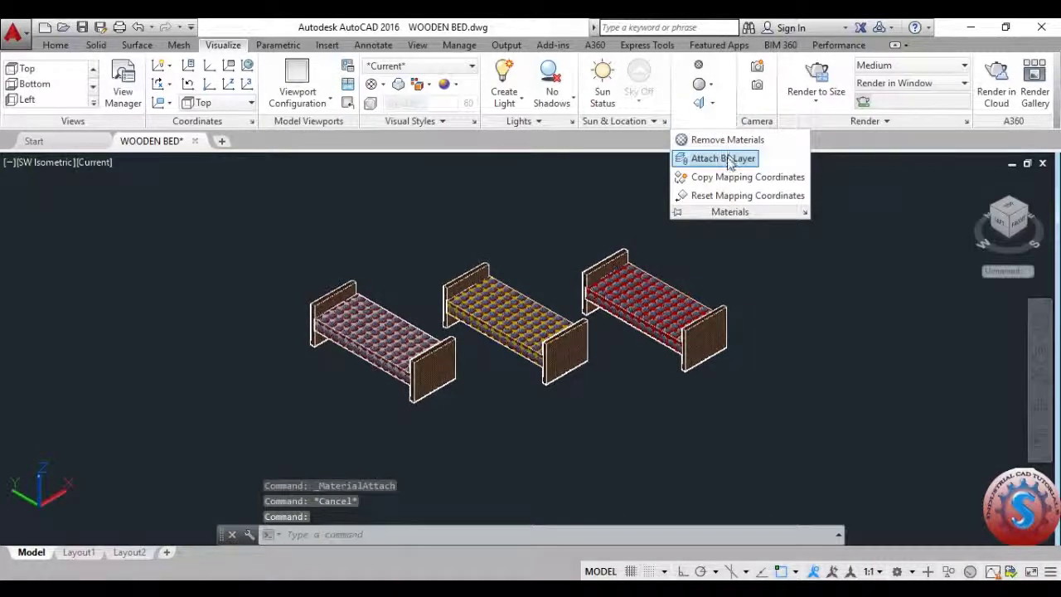
pyautogui.click(728, 159)
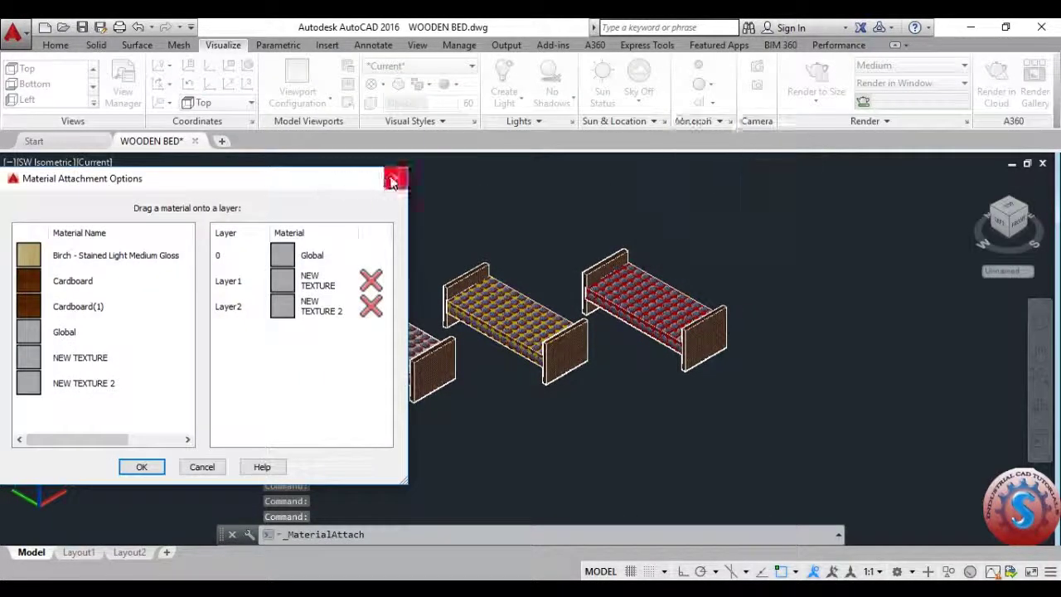
pyautogui.click(393, 180)
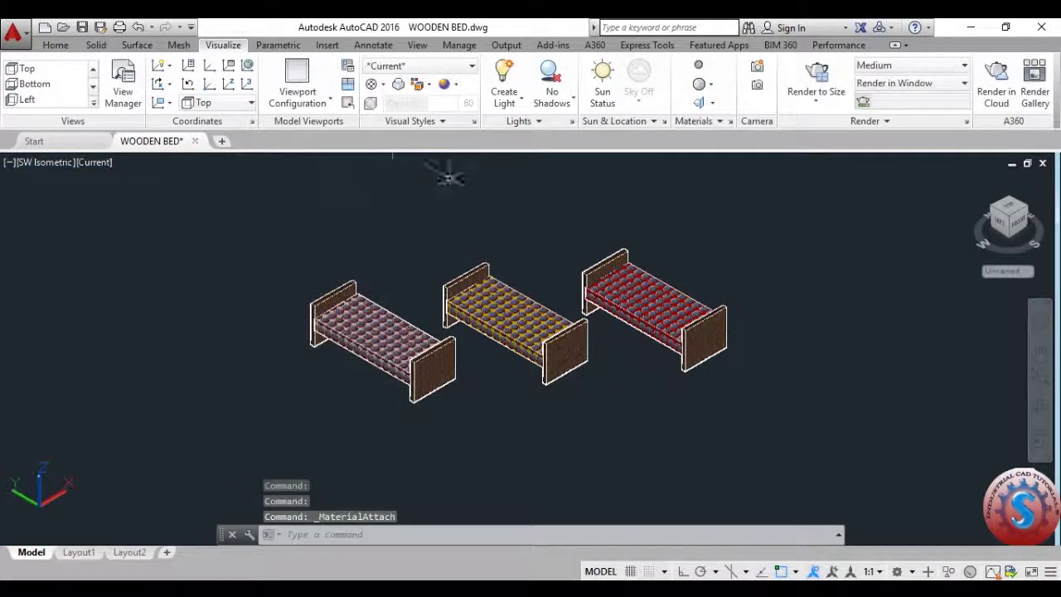
pyautogui.click(720, 122)
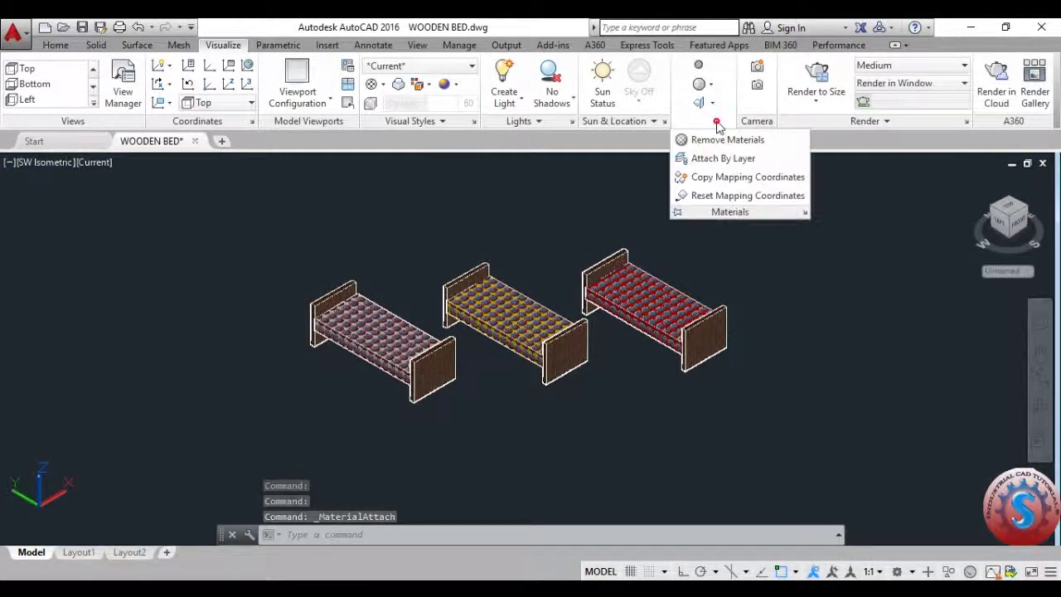
pyautogui.click(727, 160)
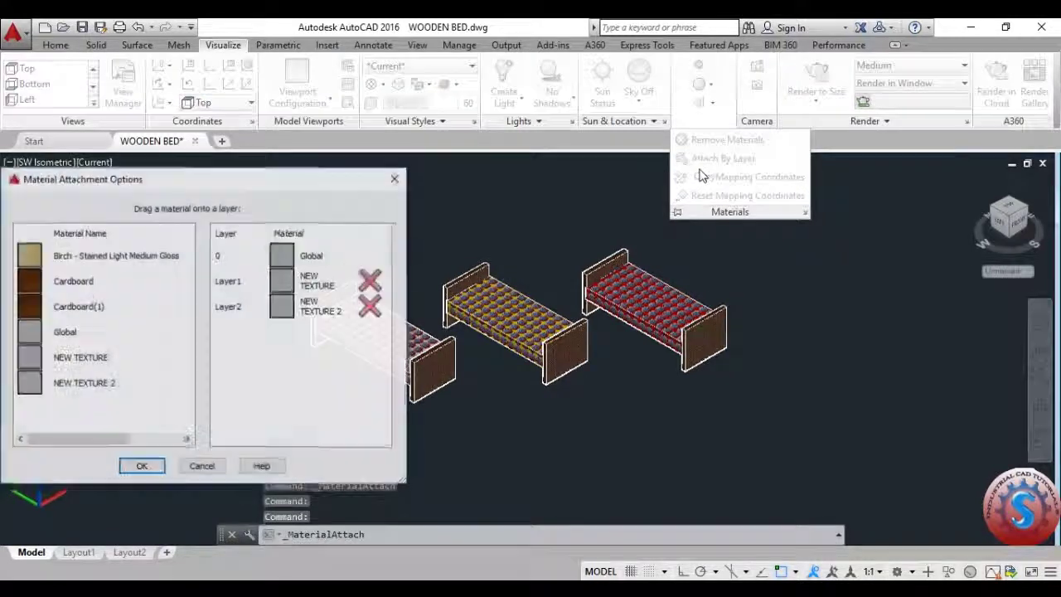
pyautogui.click(304, 285)
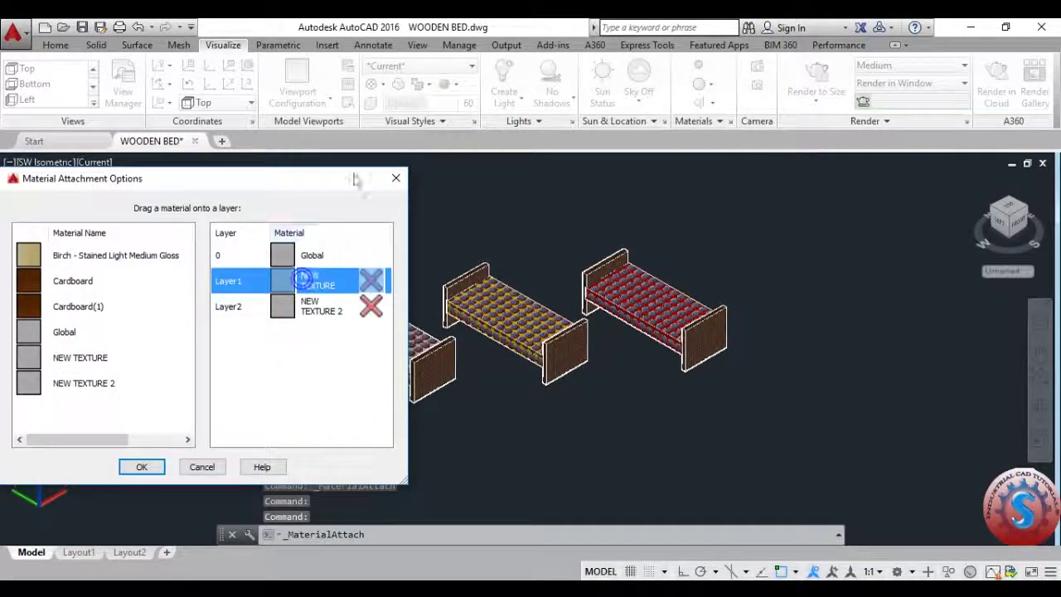
pyautogui.click(395, 179)
# Bring up the Material Mapping flyout listing the mapping types.
pyautogui.click(718, 122)
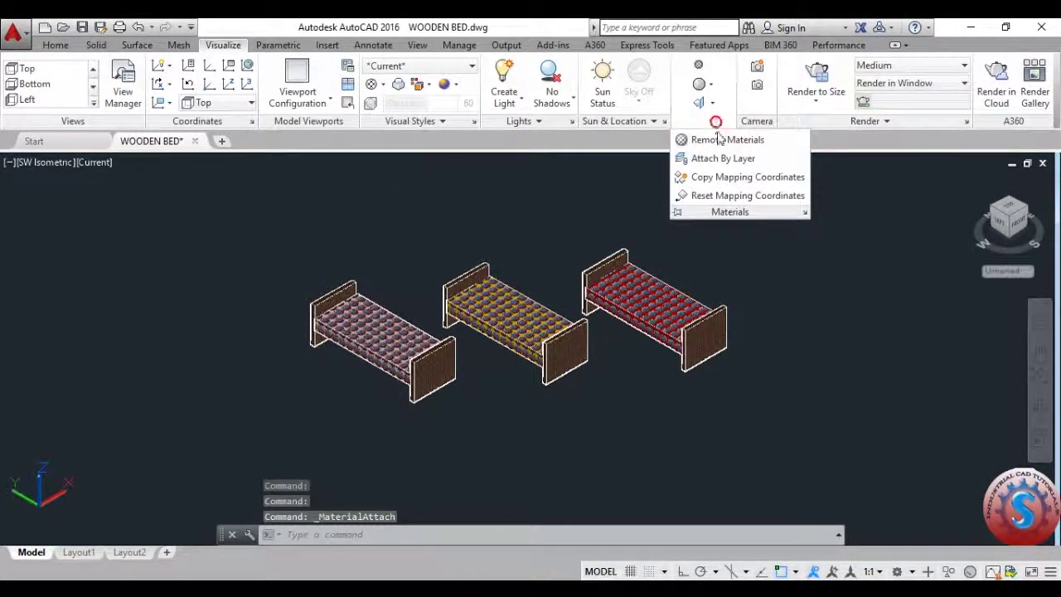
pyautogui.click(808, 261)
pyautogui.click(712, 103)
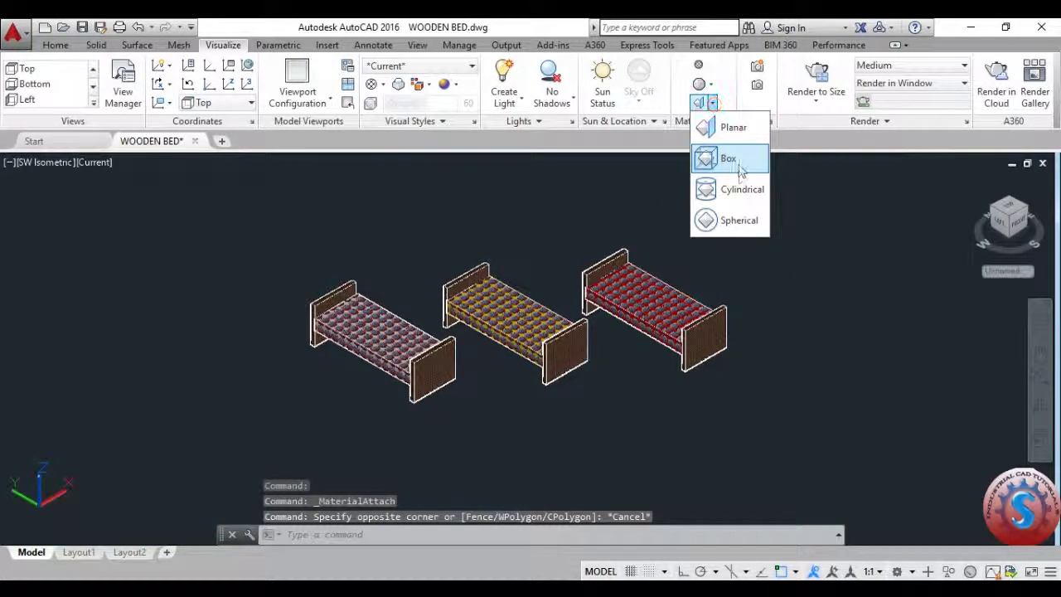
# Apply Box mapping to the middle bed's mattress to show the mapping gizmo.
pyautogui.click(729, 159)
pyautogui.scroll(4, 546, 343)
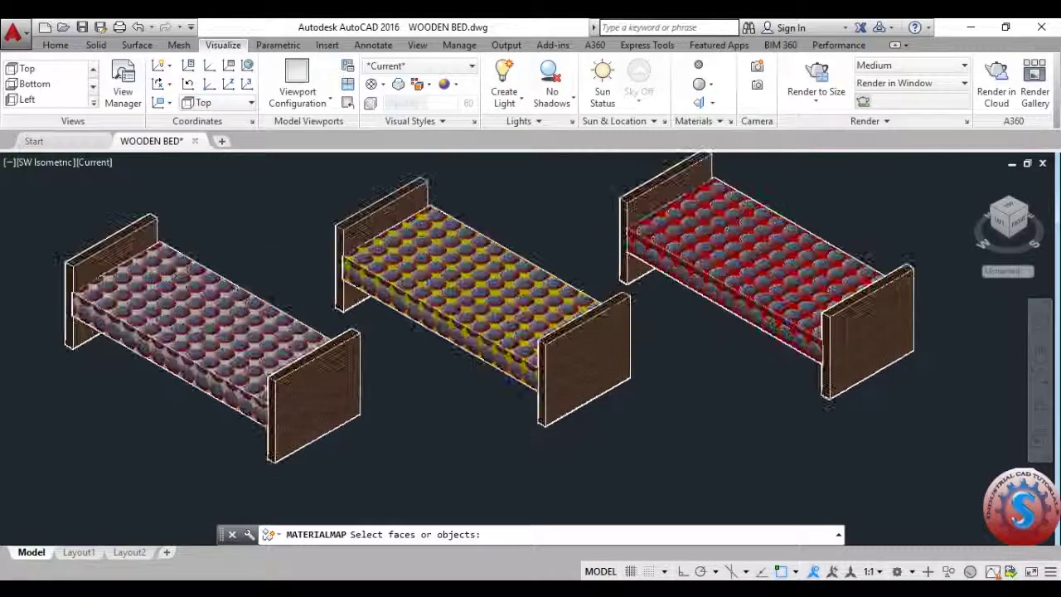
pyautogui.scroll(3, 547, 348)
pyautogui.click(510, 288)
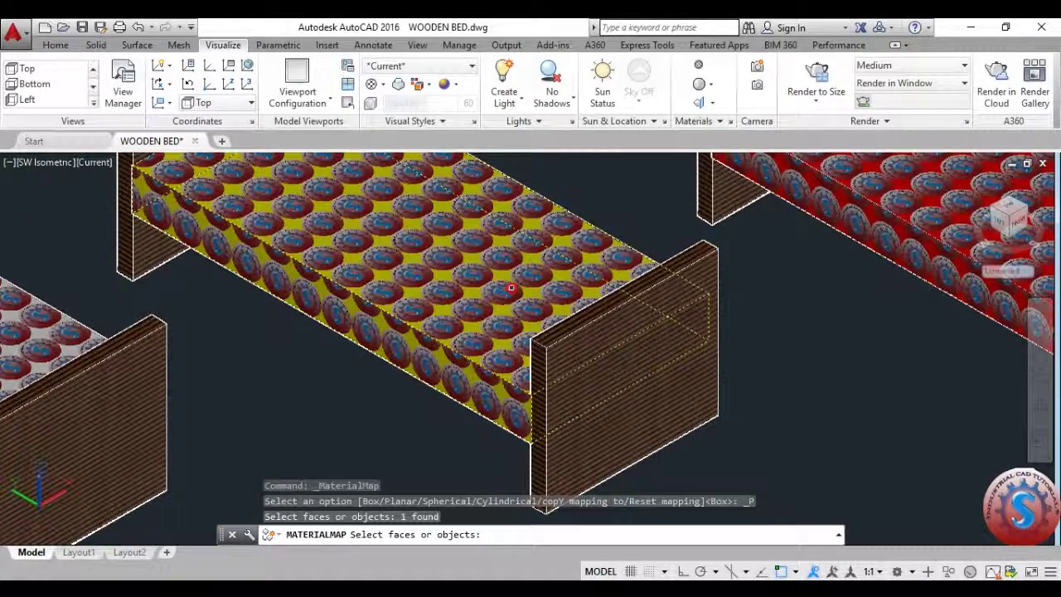
pyautogui.press('Return')
# Drag the gizmo to shift the mattress texture up and left, then accept the mapping.
pyautogui.scroll(-3, 543, 332)
pyautogui.scroll(3, 543, 332)
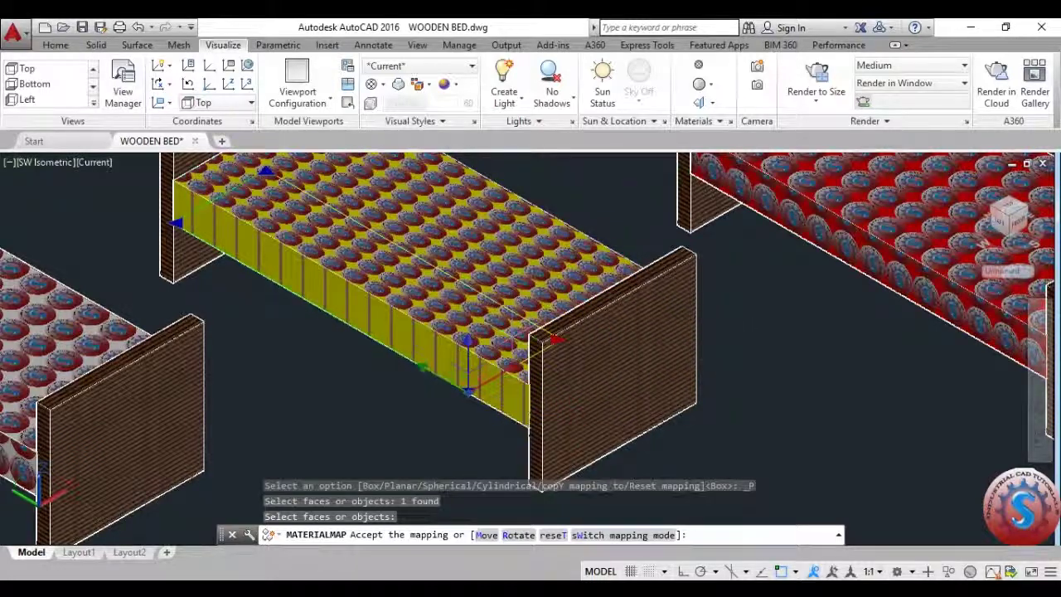
pyautogui.scroll(-4, 468, 319)
pyautogui.scroll(5, 498, 311)
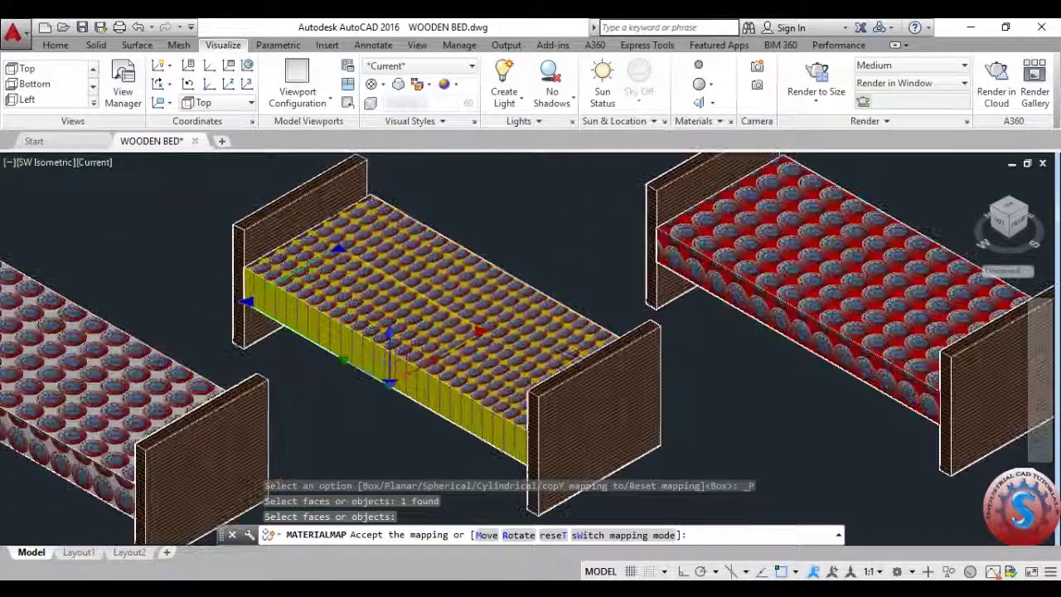
pyautogui.scroll(-3, 543, 320)
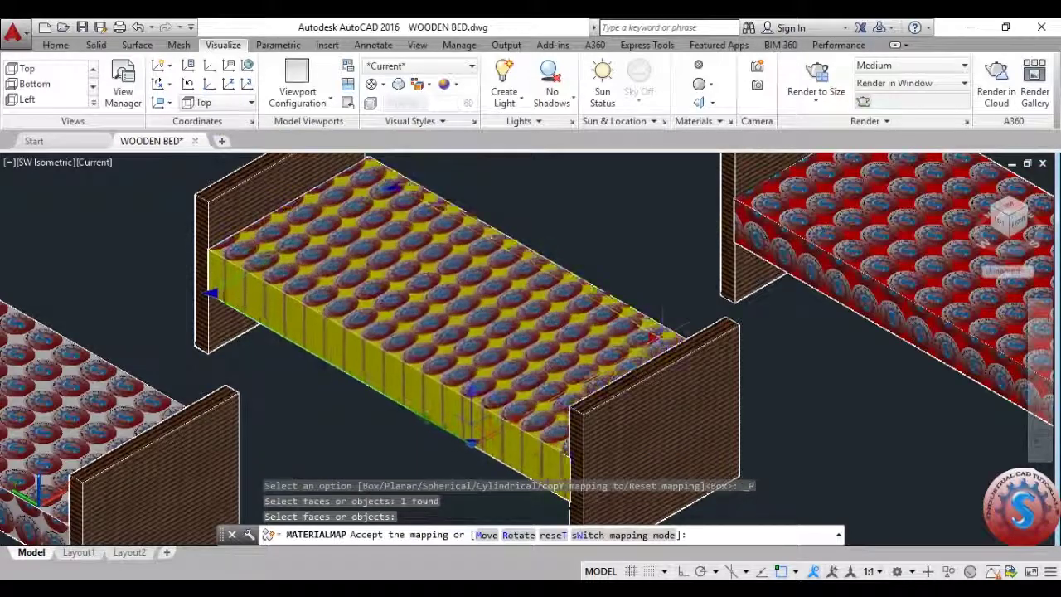
pyautogui.moveTo(471, 439); pyautogui.dragTo(447, 424)
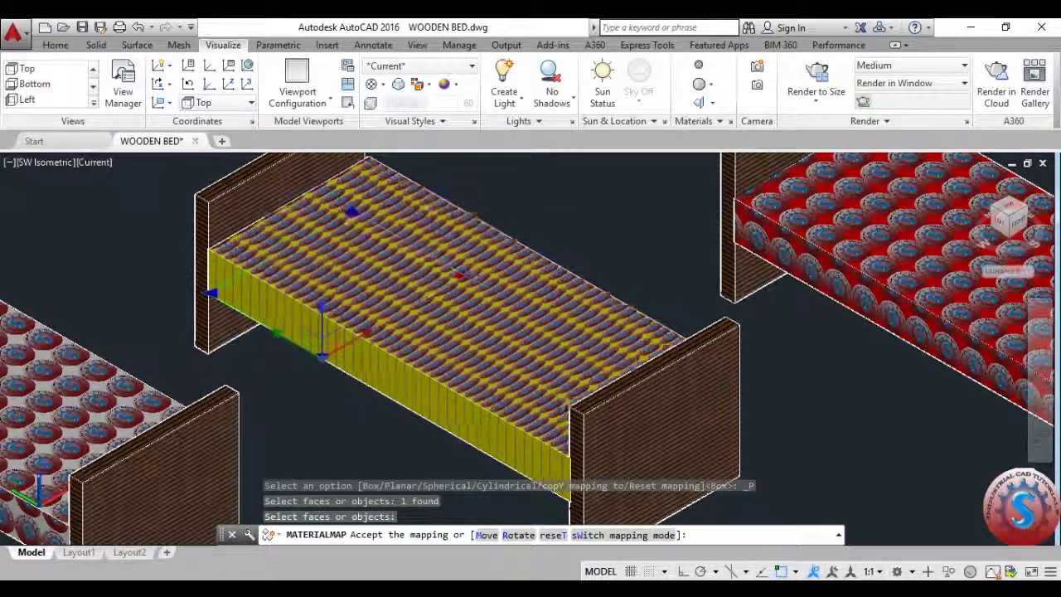
pyautogui.moveTo(448, 330); pyautogui.dragTo(446, 328)
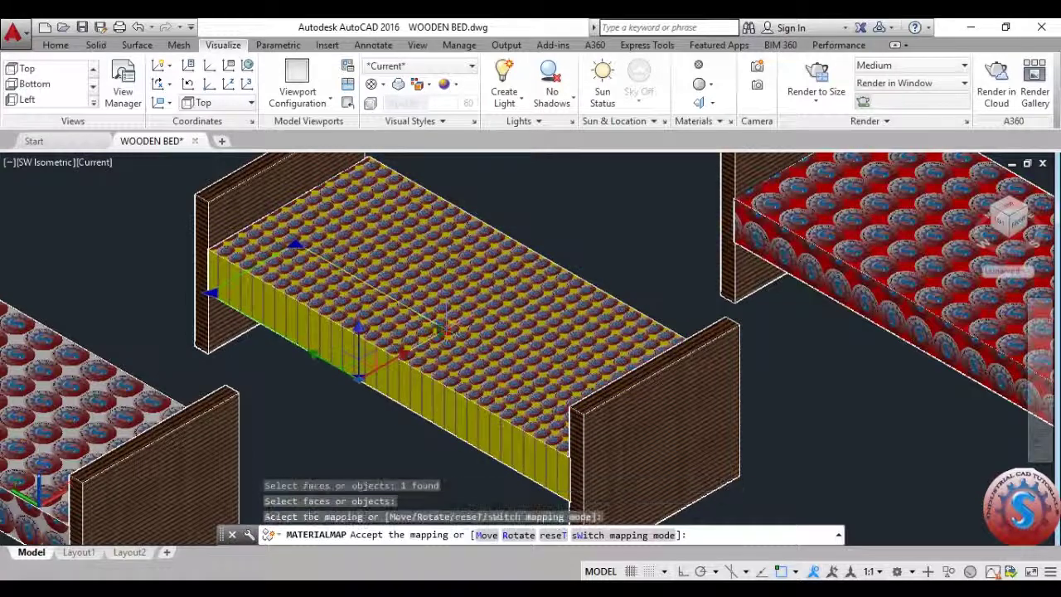
pyautogui.scroll(-3, 509, 322)
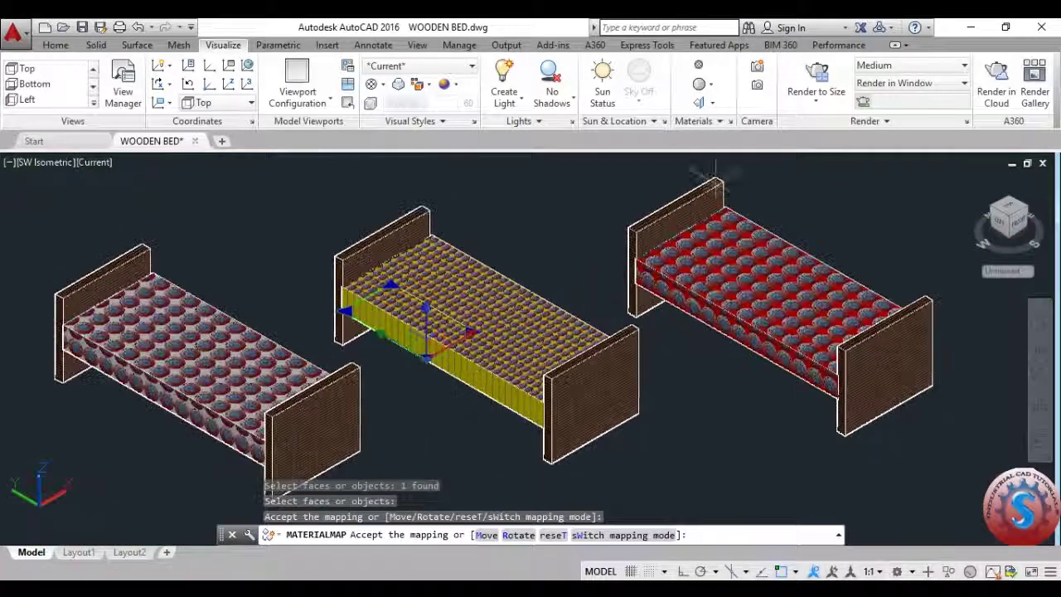
pyautogui.press('Return')
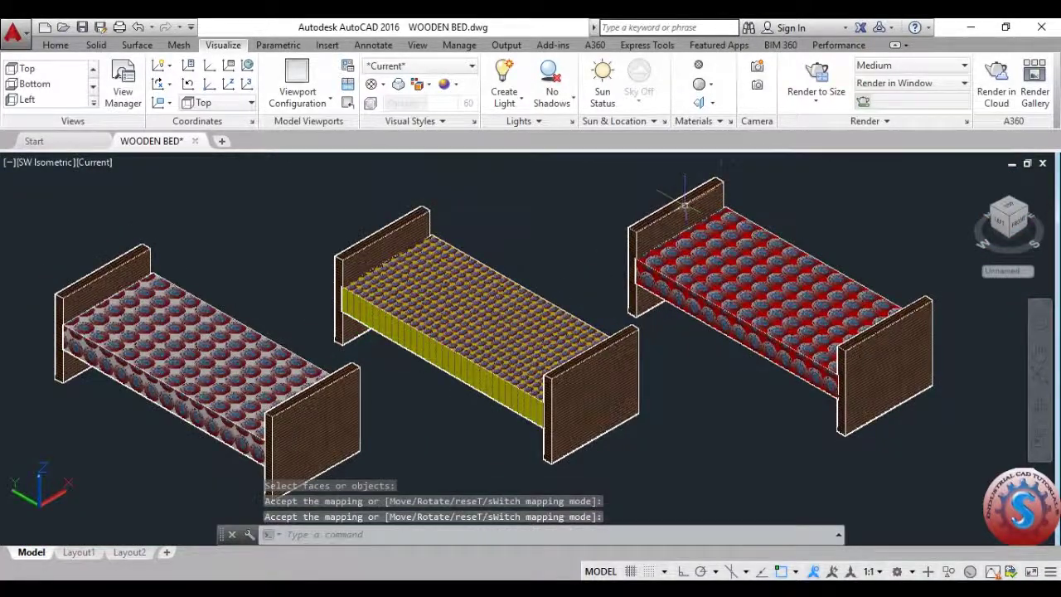
# Reset Mapping Coordinates on the middle bed's mattress to restore its default texture pattern.
pyautogui.click(722, 122)
pyautogui.click(711, 195)
pyautogui.scroll(2, 502, 320)
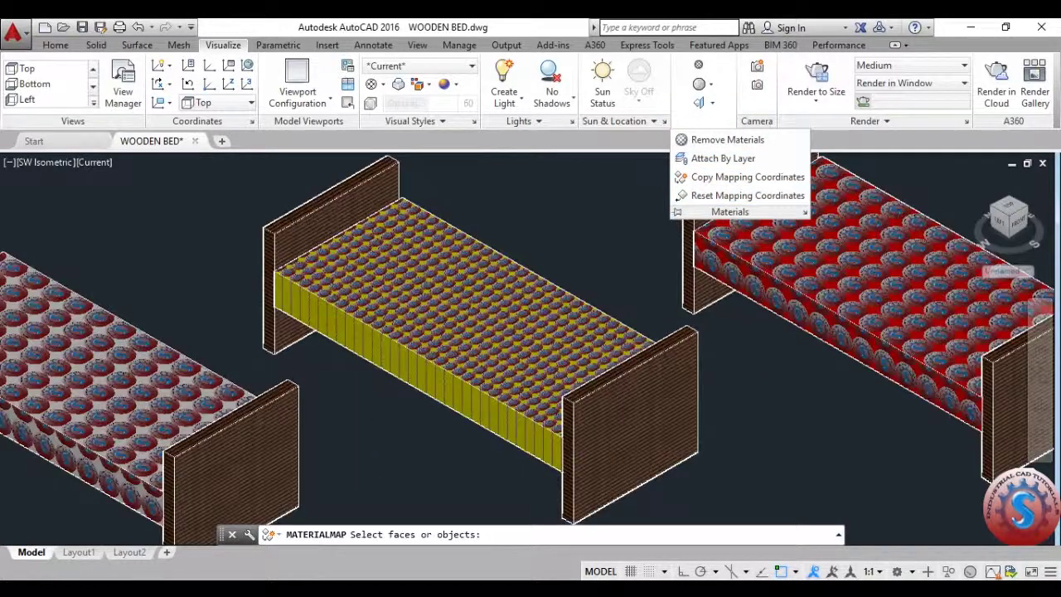
pyautogui.click(489, 314)
pyautogui.press('Return')
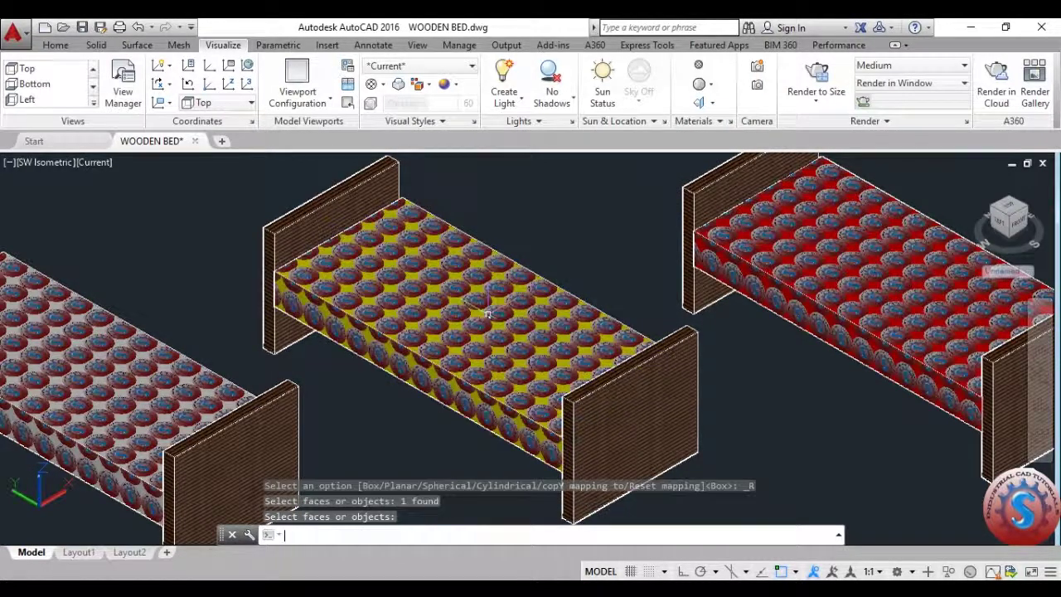
pyautogui.scroll(-3, 611, 286)
pyautogui.scroll(1, 611, 287)
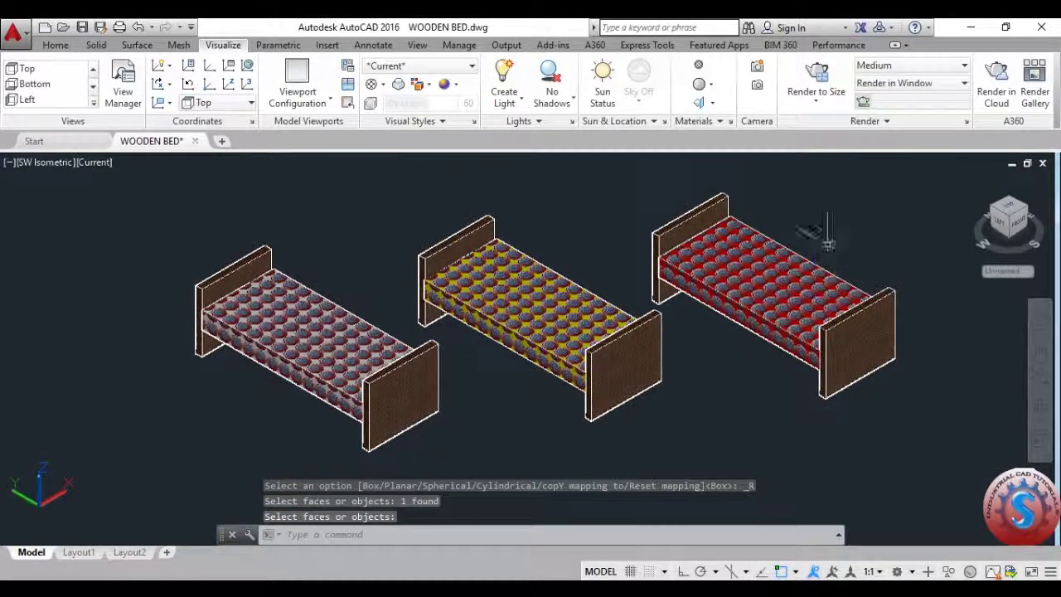
pyautogui.press('Escape')
pyautogui.press('Escape')
# Run Copy Mapping Coordinates and end the command.
pyautogui.click(721, 123)
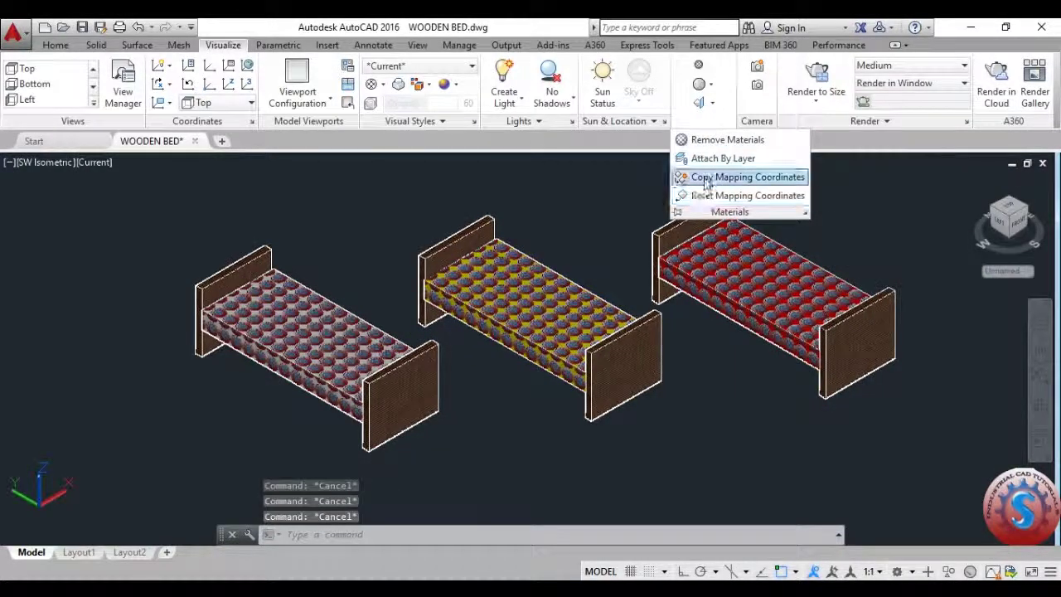
pyautogui.click(729, 176)
pyautogui.scroll(2, 628, 269)
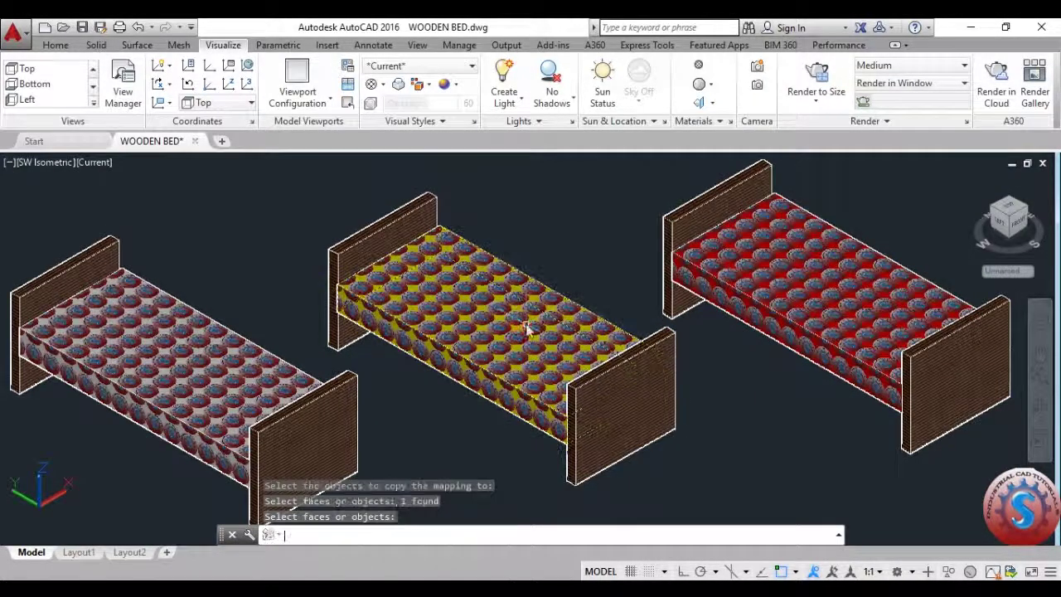
pyautogui.press('Return')
pyautogui.scroll(-4, 654, 240)
pyautogui.scroll(4, 621, 289)
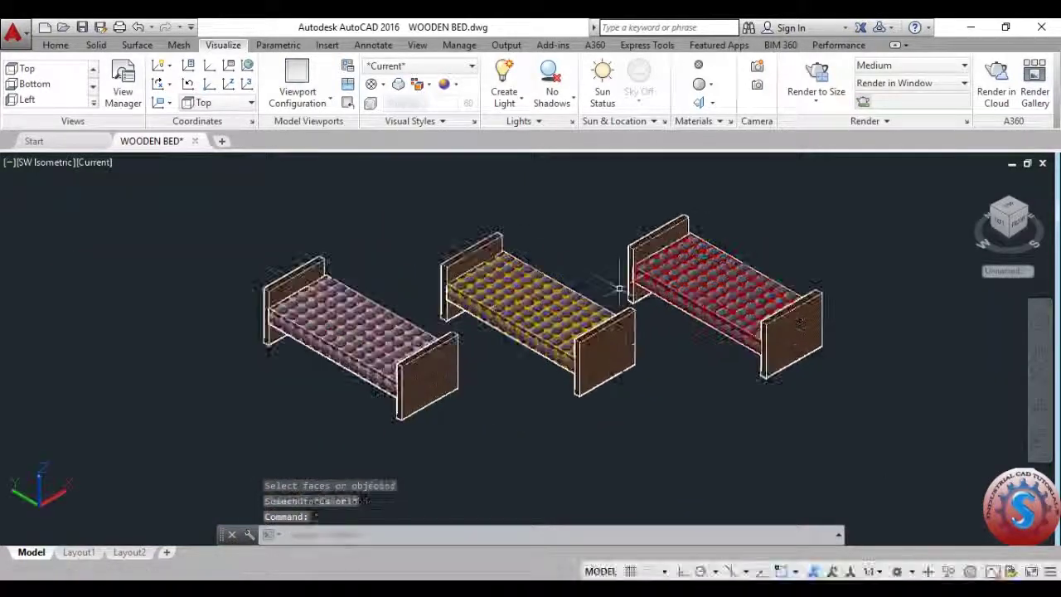
pyautogui.scroll(-4, 619, 289)
pyautogui.scroll(3, 616, 284)
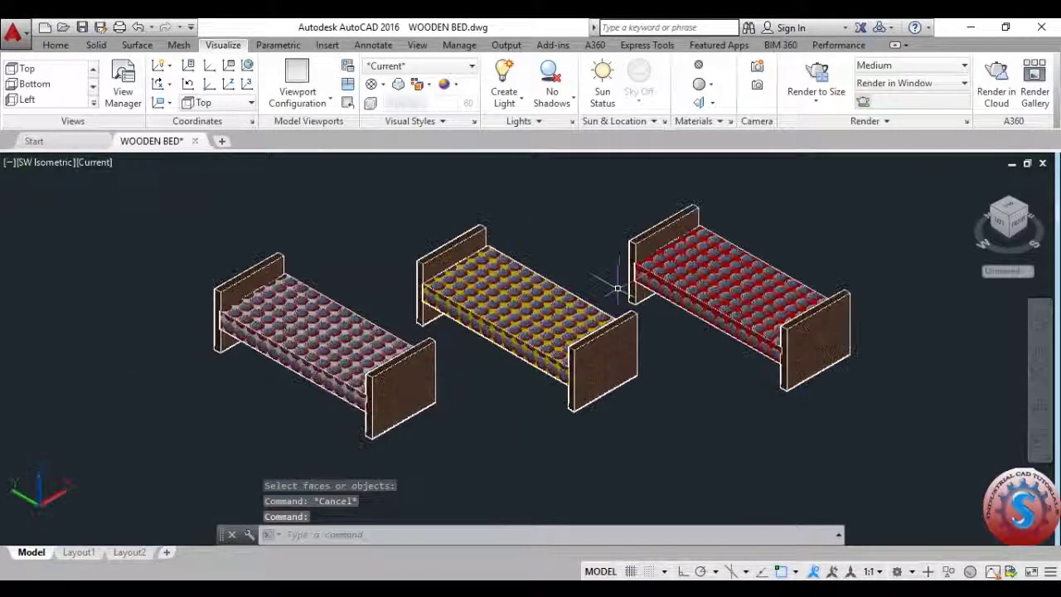
pyautogui.moveTo(616, 284); pyautogui.dragTo(536, 301, button='middle')
pyautogui.scroll(-2, 537, 302)
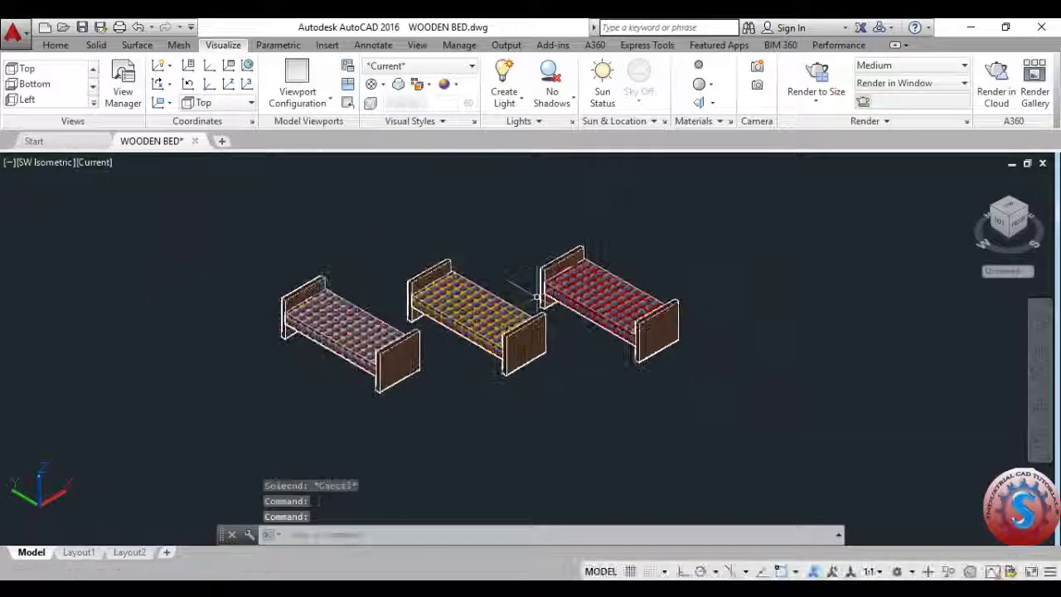
pyautogui.scroll(4, 563, 314)
pyautogui.scroll(-3, 564, 309)
pyautogui.scroll(3, 563, 303)
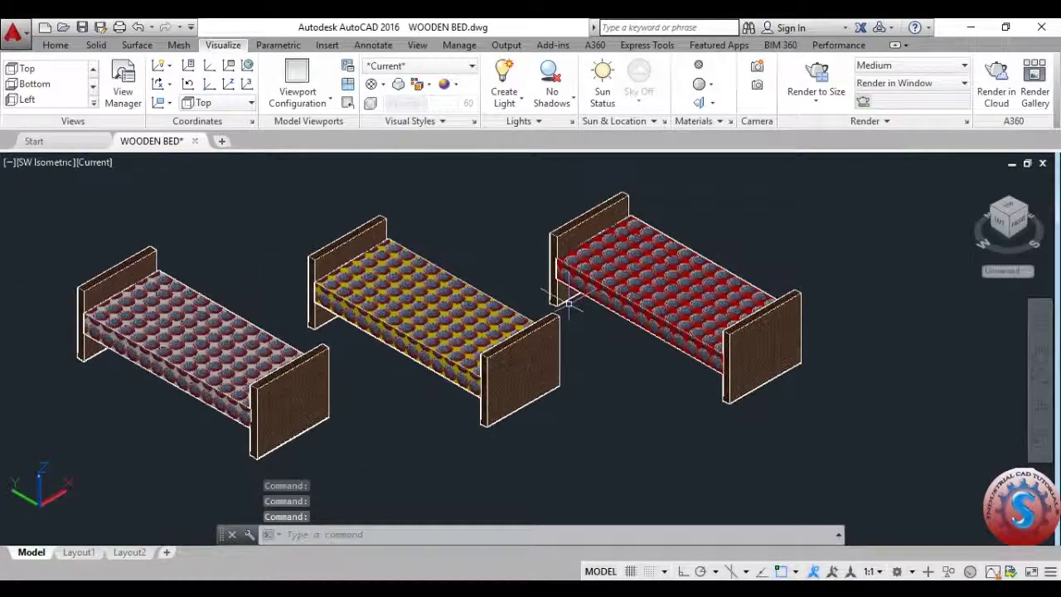
pyautogui.moveTo(564, 304); pyautogui.dragTo(543, 313, button='middle')
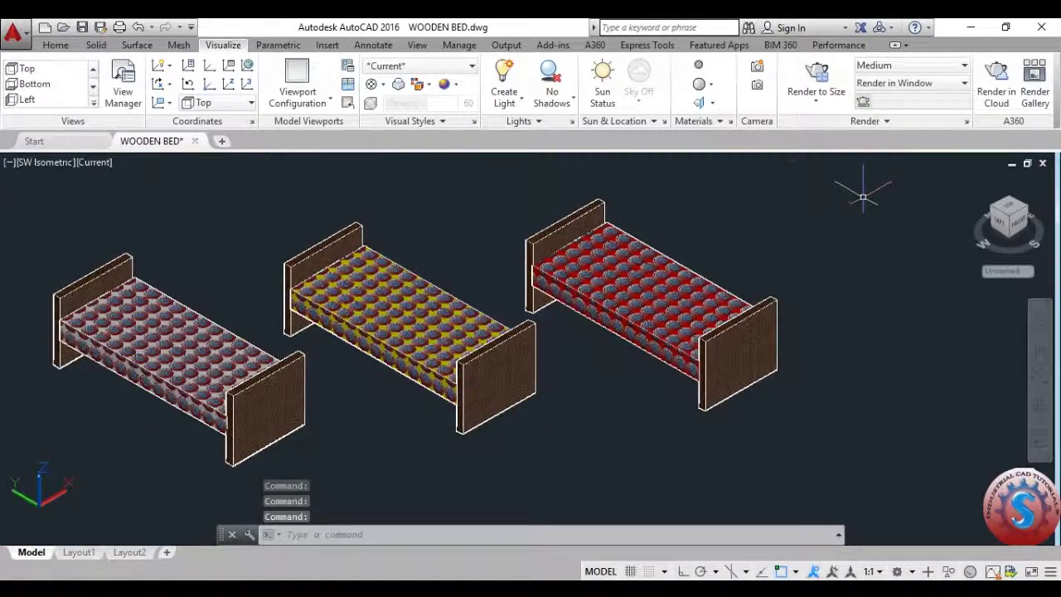
# Open the Materials Browser listing the document's materials and library woods like Boards and Cardboard.
pyautogui.click(699, 64)
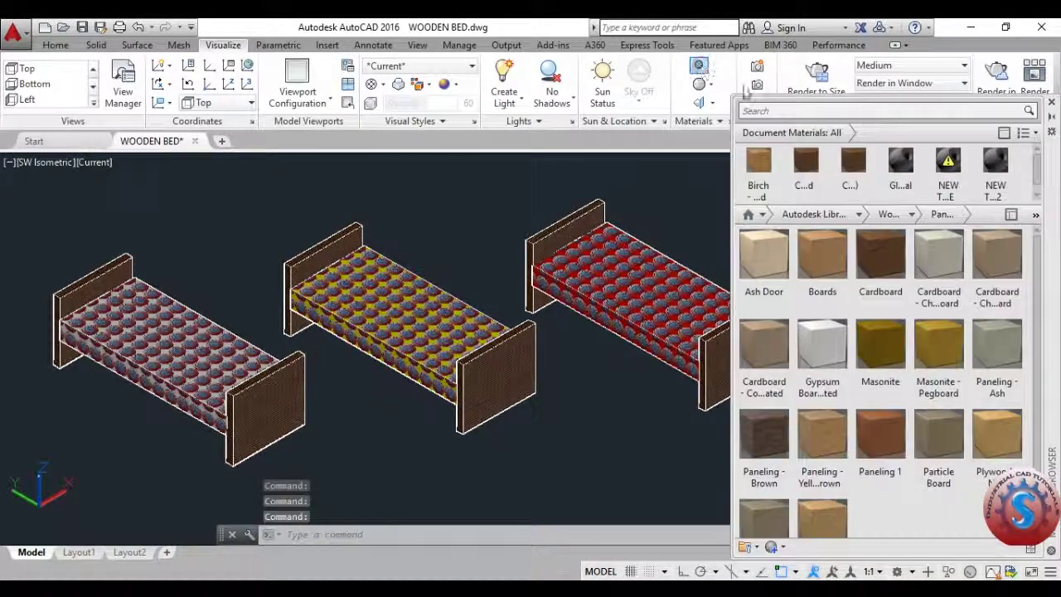
pyautogui.scroll(-3, 674, 193)
pyautogui.scroll(3, 580, 282)
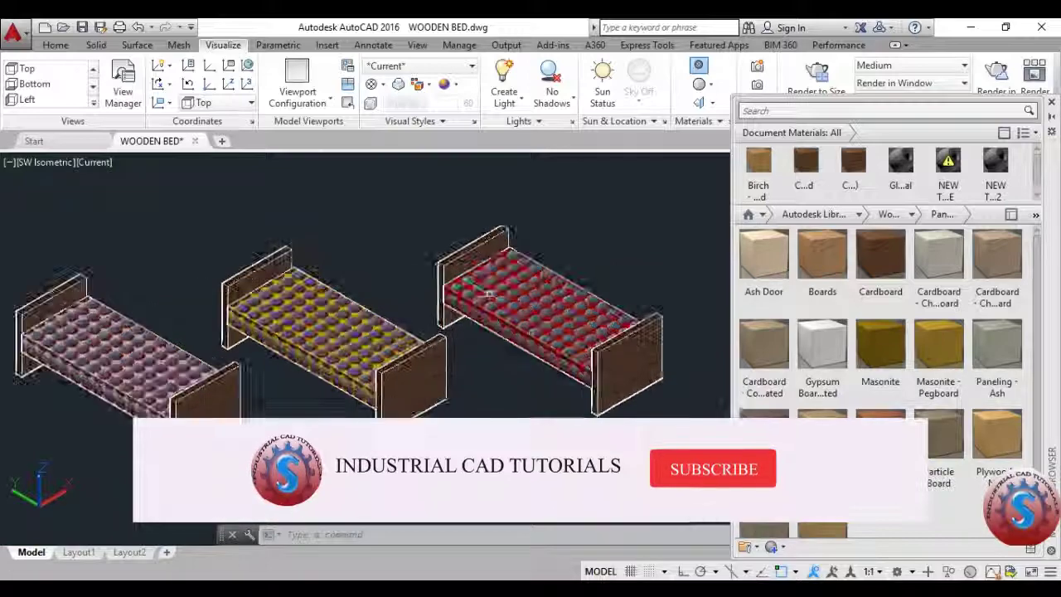
pyautogui.moveTo(527, 282); pyautogui.dragTo(558, 276, button='middle')
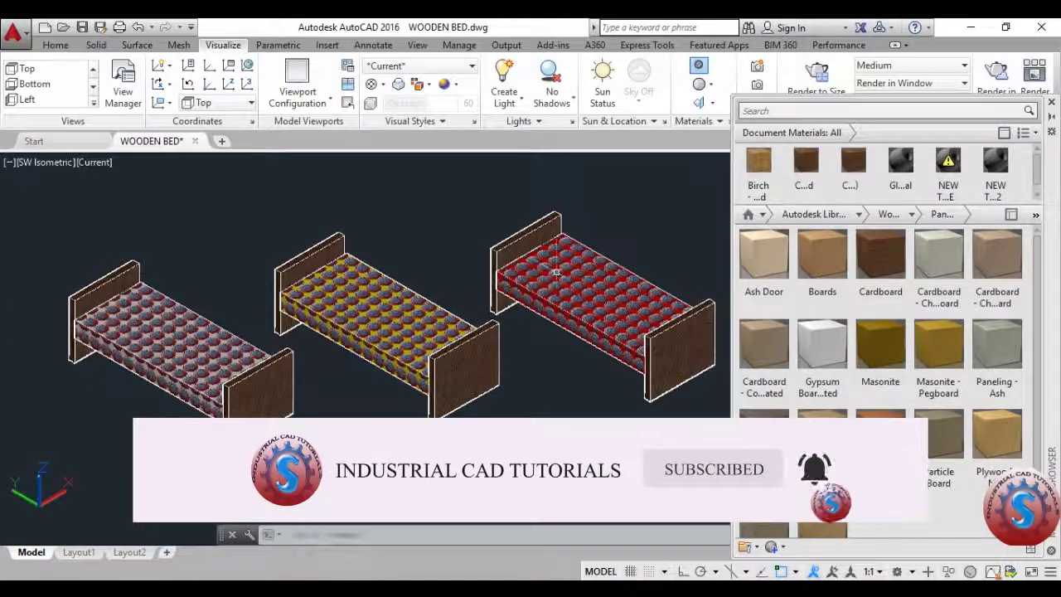